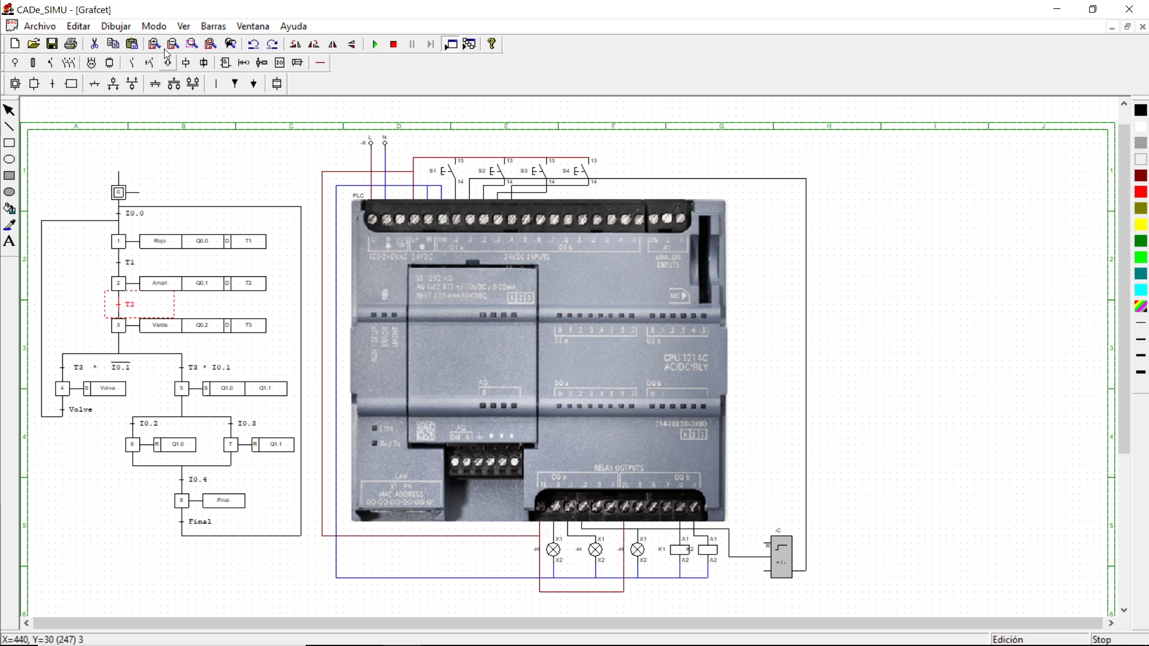
- Enlarge the drawing and examine the GRAFCET sequence from step 0 through its branches to the final transition, alongside the PLC
click(155, 44)
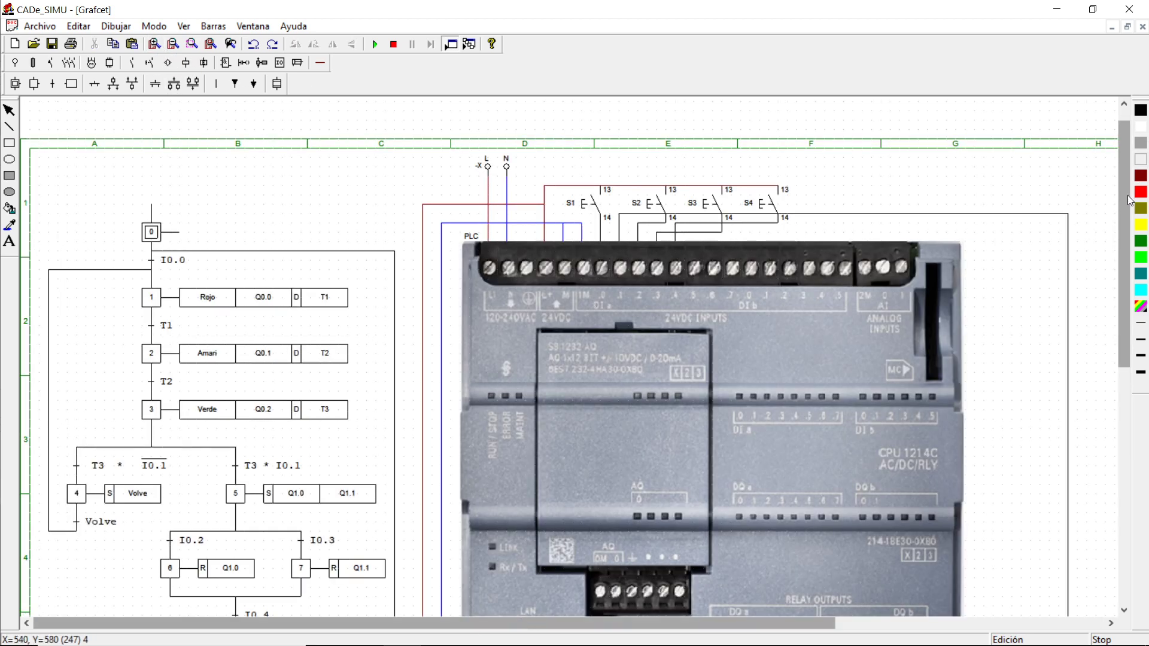
drag(1127, 196, 1130, 235)
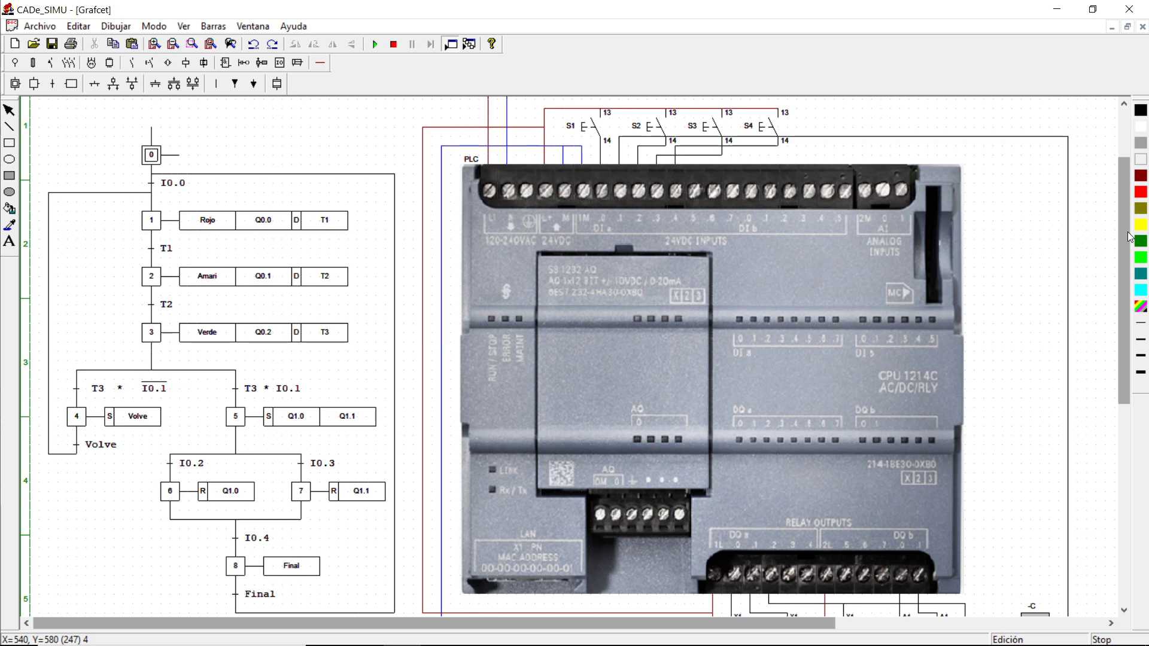
drag(1128, 232, 1122, 250)
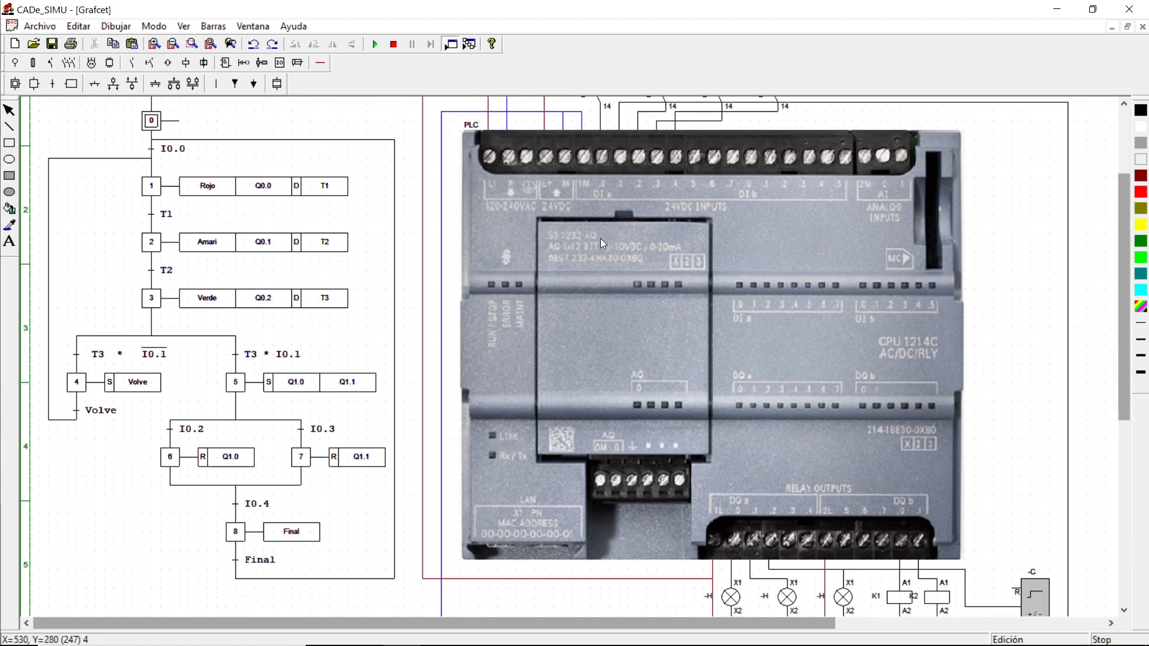
drag(1127, 258, 1126, 247)
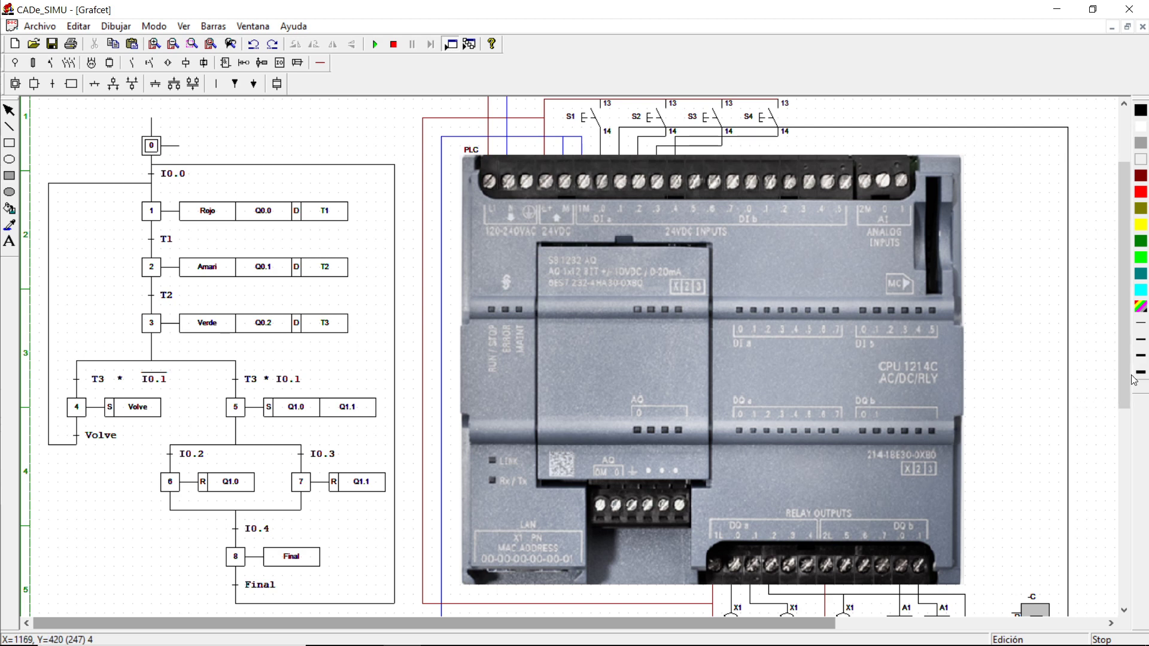
mouse_move(1123, 378)
mouse_down()
mouse_move(1118, 429)
mouse_move(1116, 328)
mouse_up()
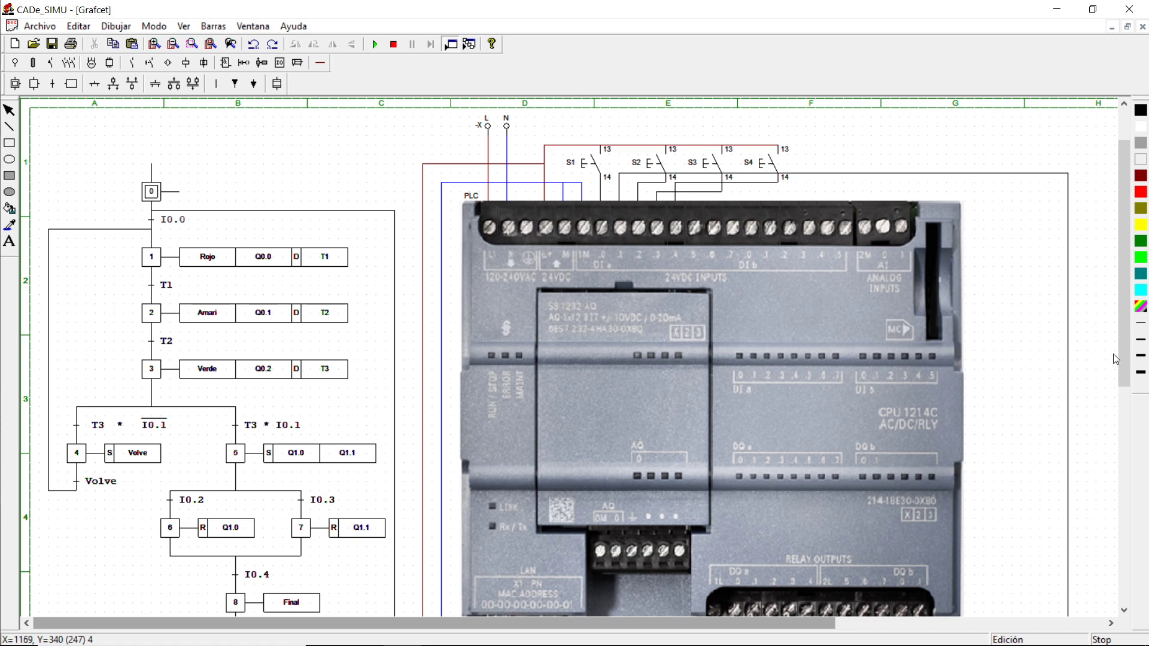
drag(1125, 366, 1124, 406)
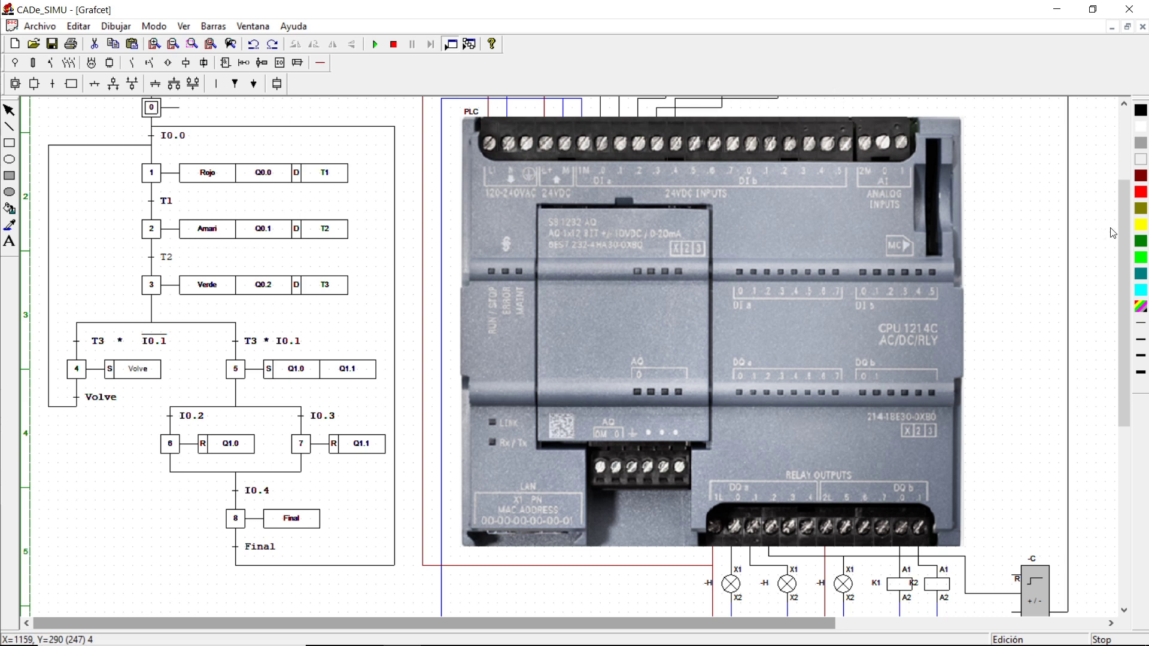
drag(1119, 236, 1116, 206)
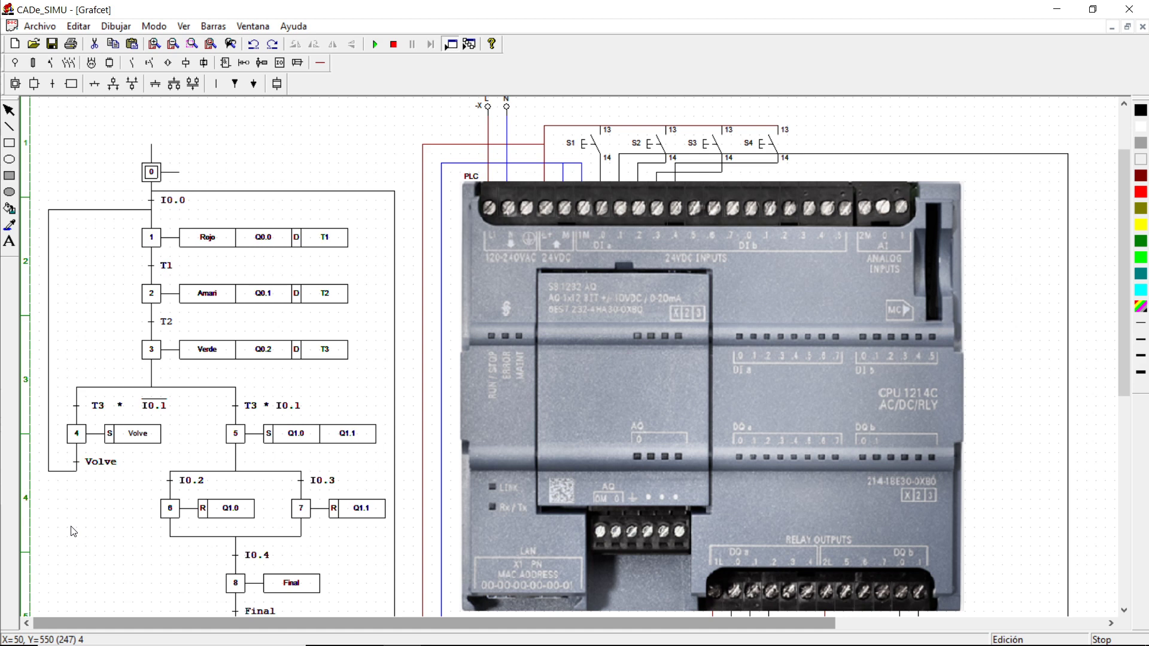
drag(1122, 337, 1119, 361)
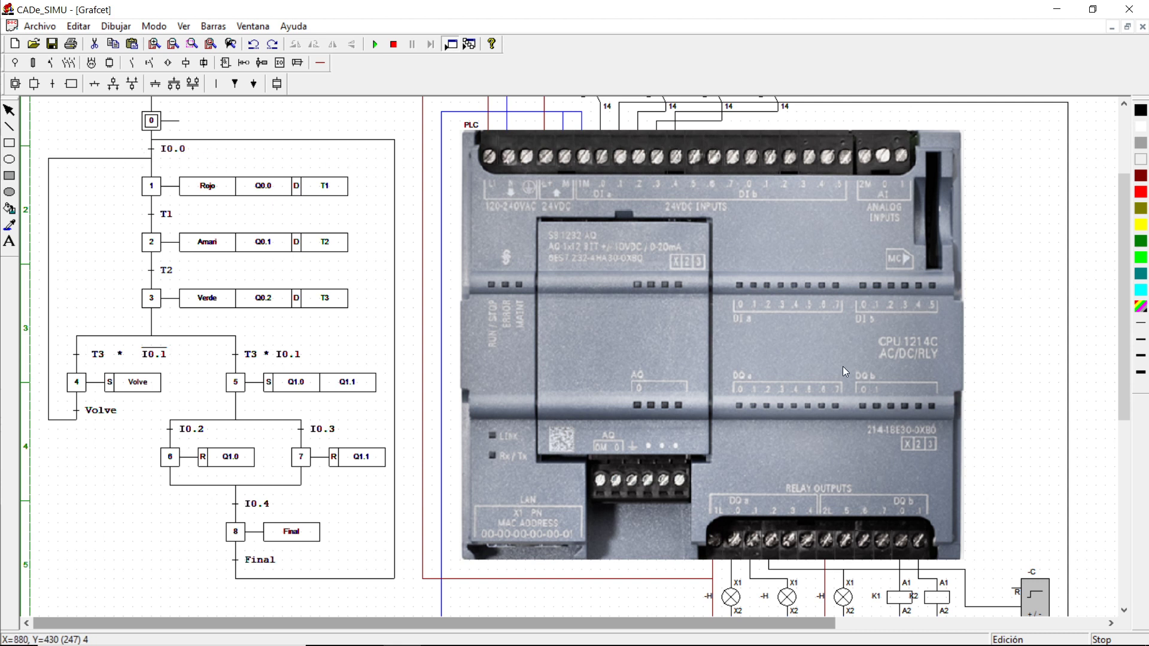
- Examine the wiring between the PLC and its pushbuttons, lamps, K1 and K2 coils and counter, comparing it with the GRAFCET
drag(1129, 305, 1123, 335)
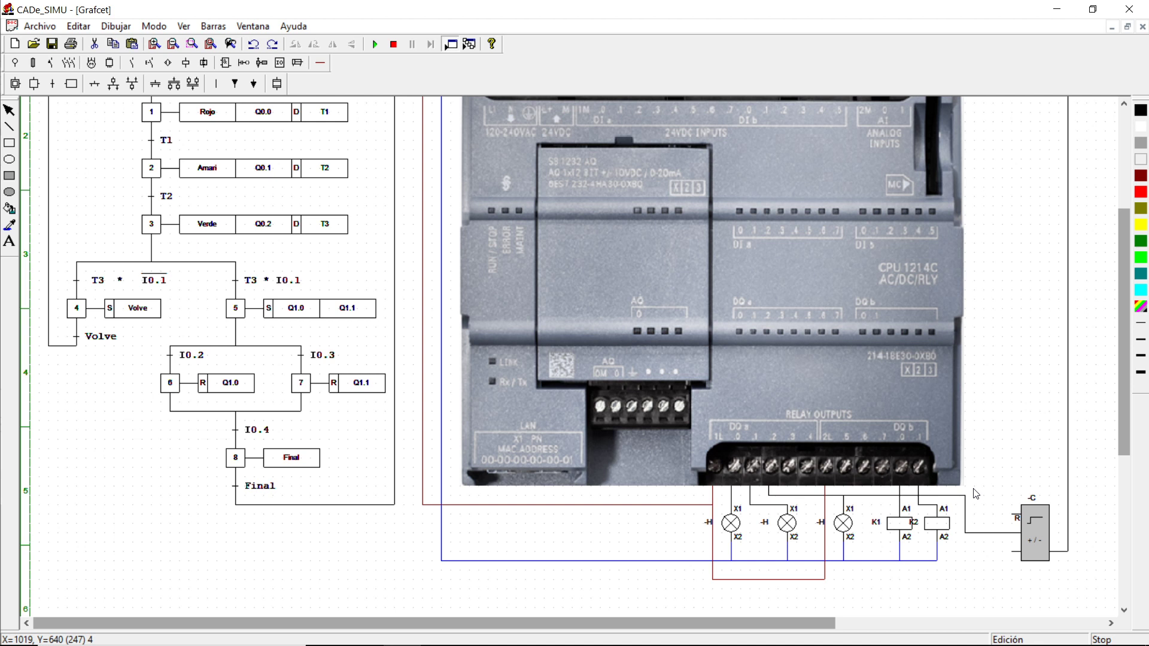
drag(1125, 425, 1125, 426)
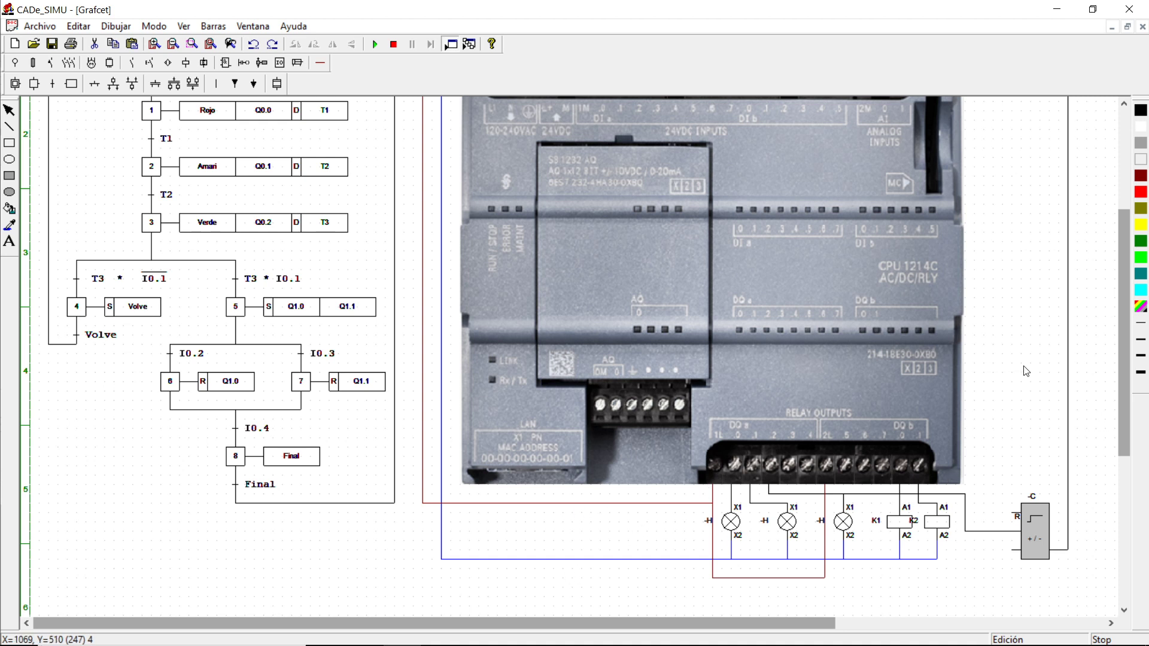
drag(1125, 423, 1119, 349)
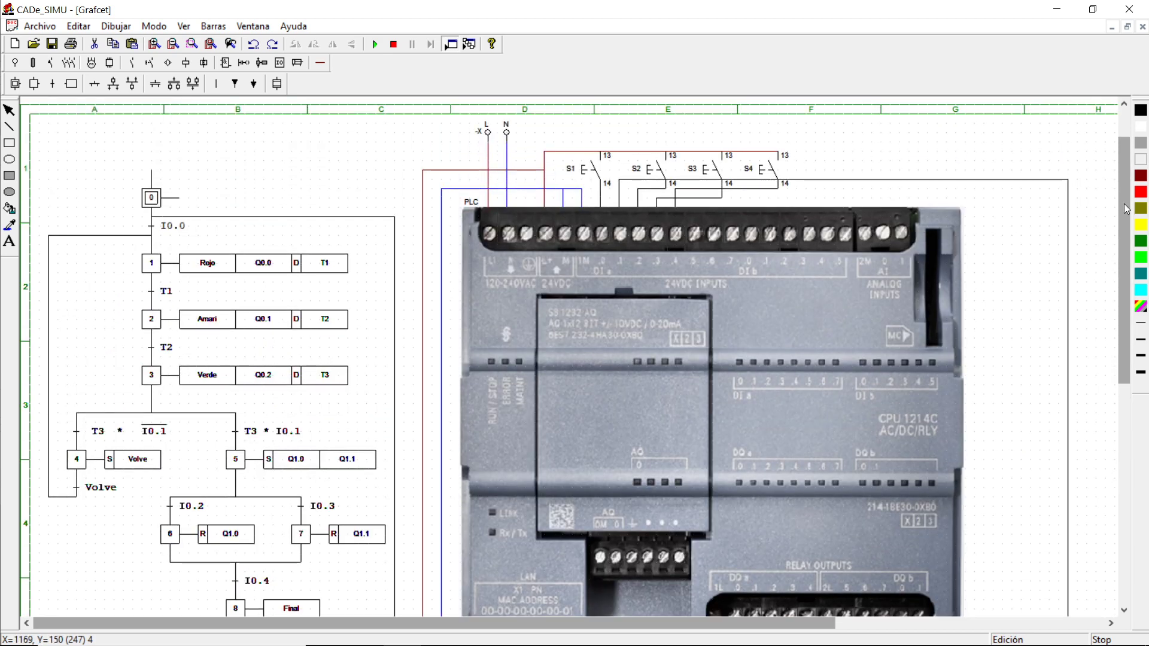
mouse_move(1124, 203)
mouse_down()
mouse_move(1121, 221)
mouse_move(1119, 190)
mouse_up()
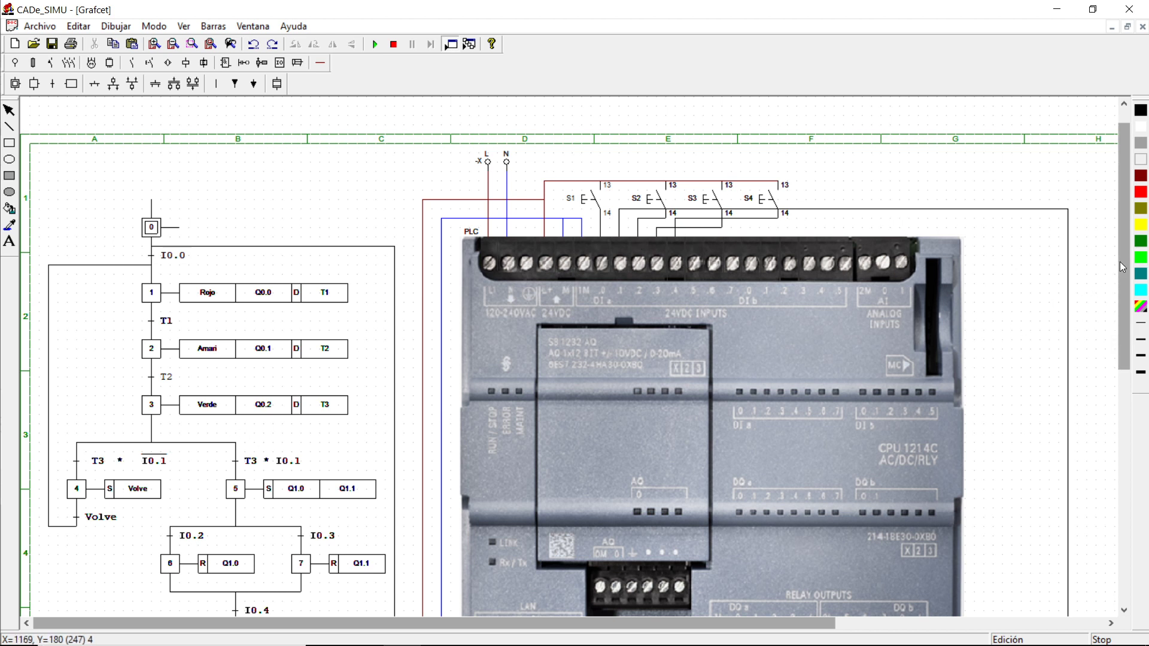
drag(1120, 261, 1119, 270)
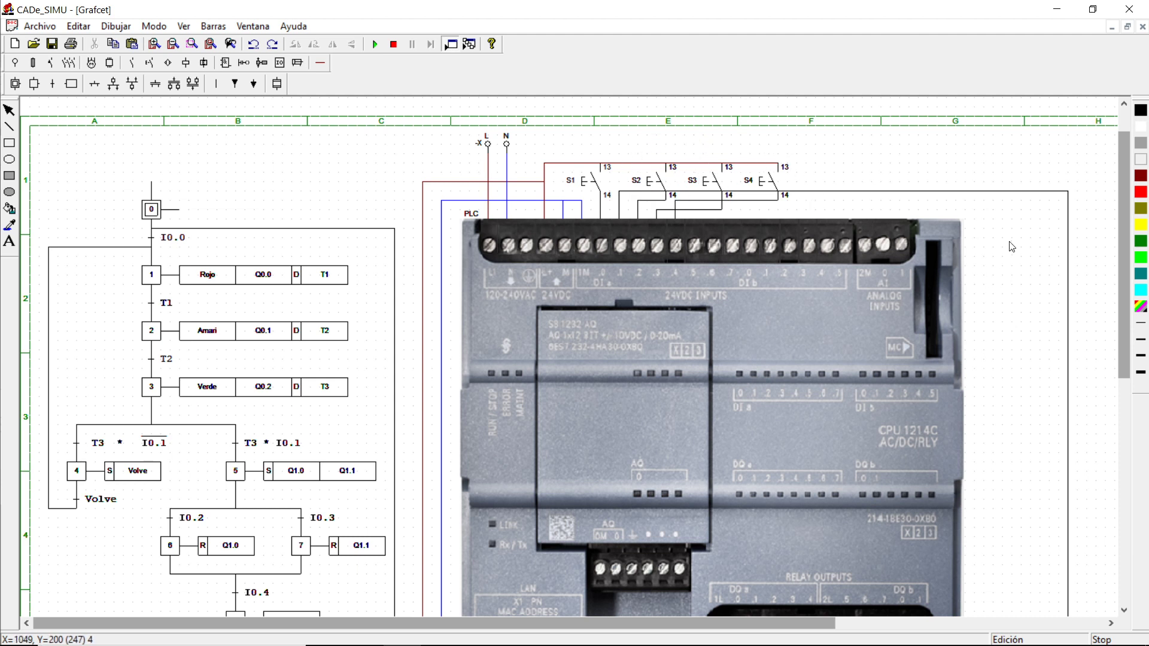
drag(1126, 308, 1123, 356)
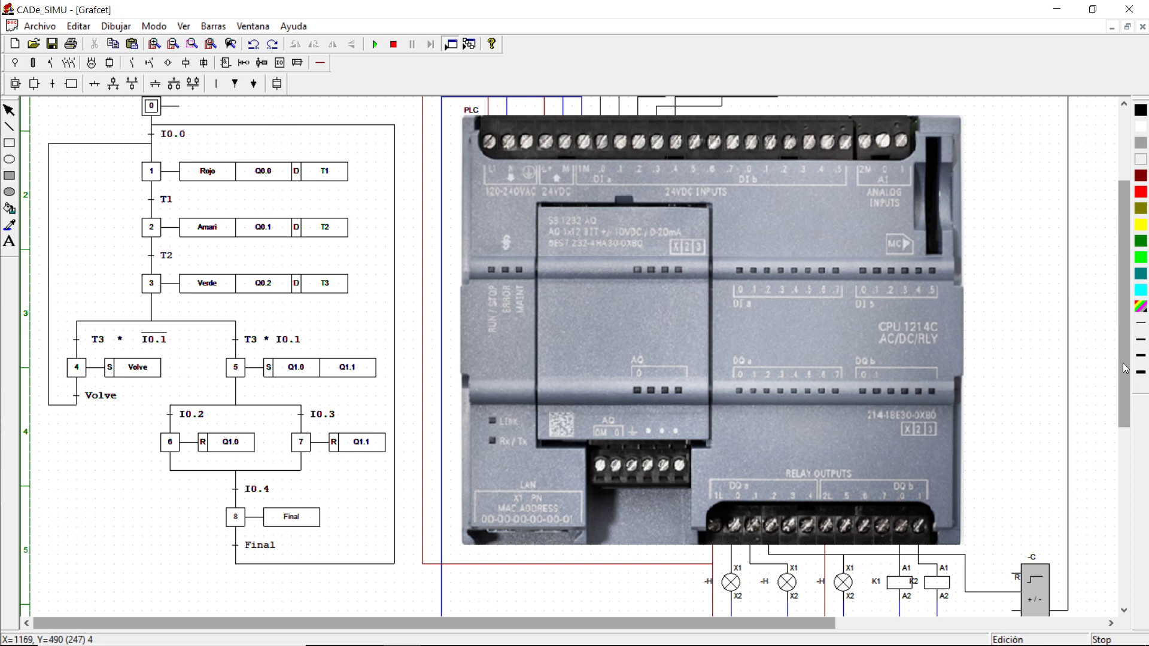
drag(1126, 375, 1123, 304)
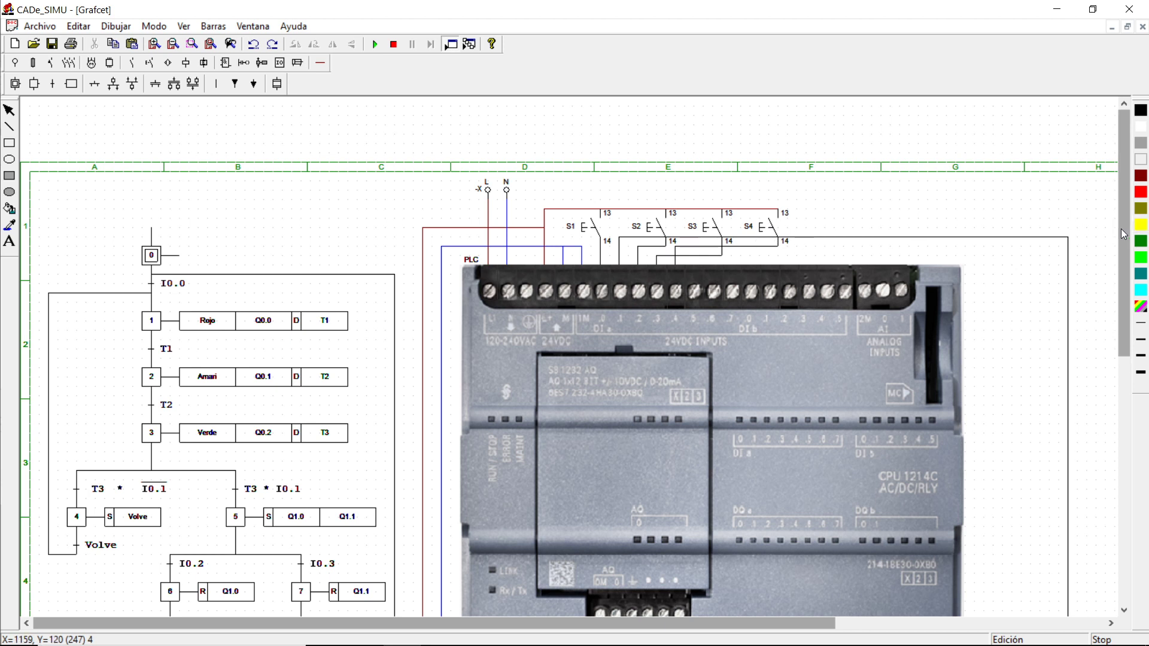
drag(1122, 269, 1106, 389)
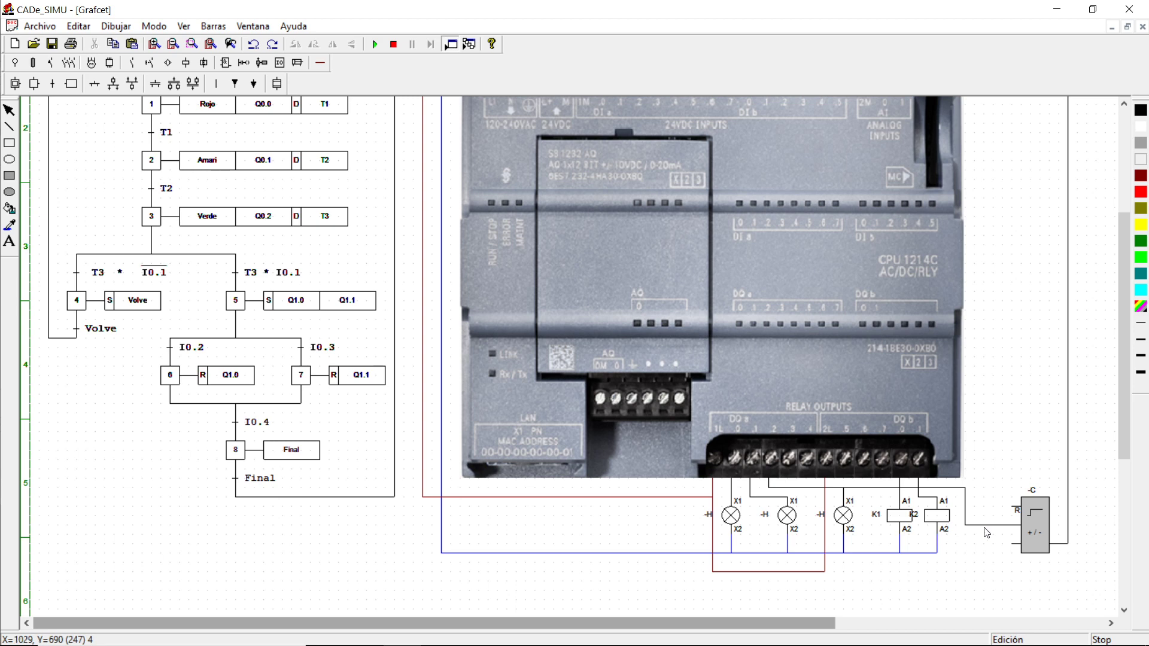
drag(1120, 446, 1118, 320)
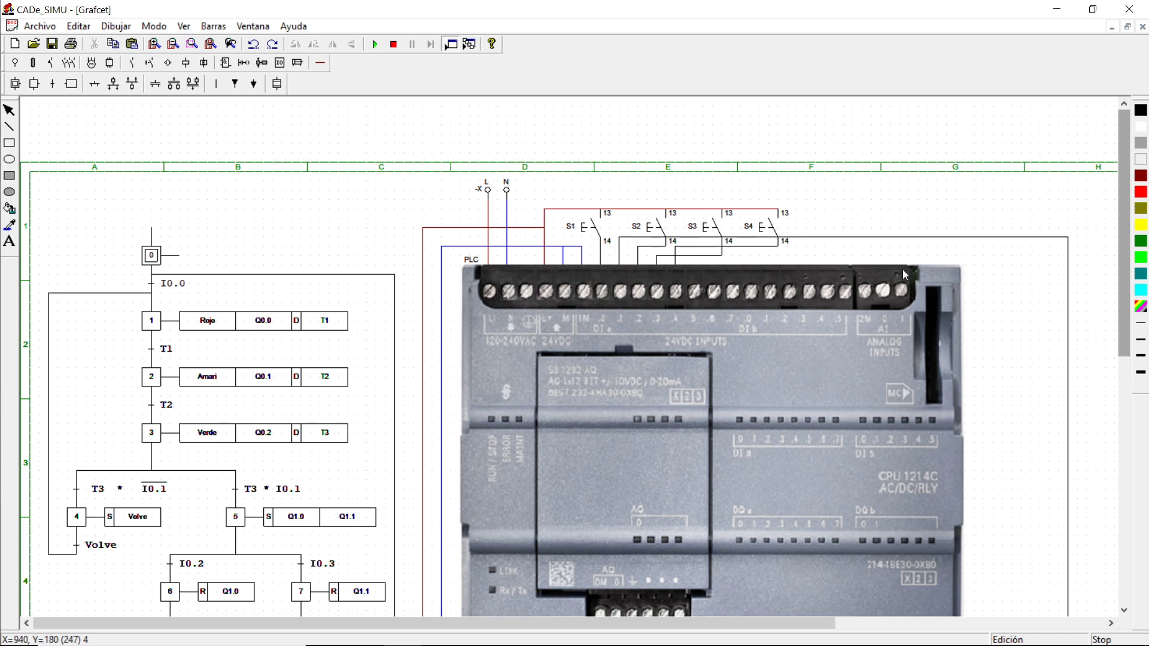
drag(1119, 312, 1119, 328)
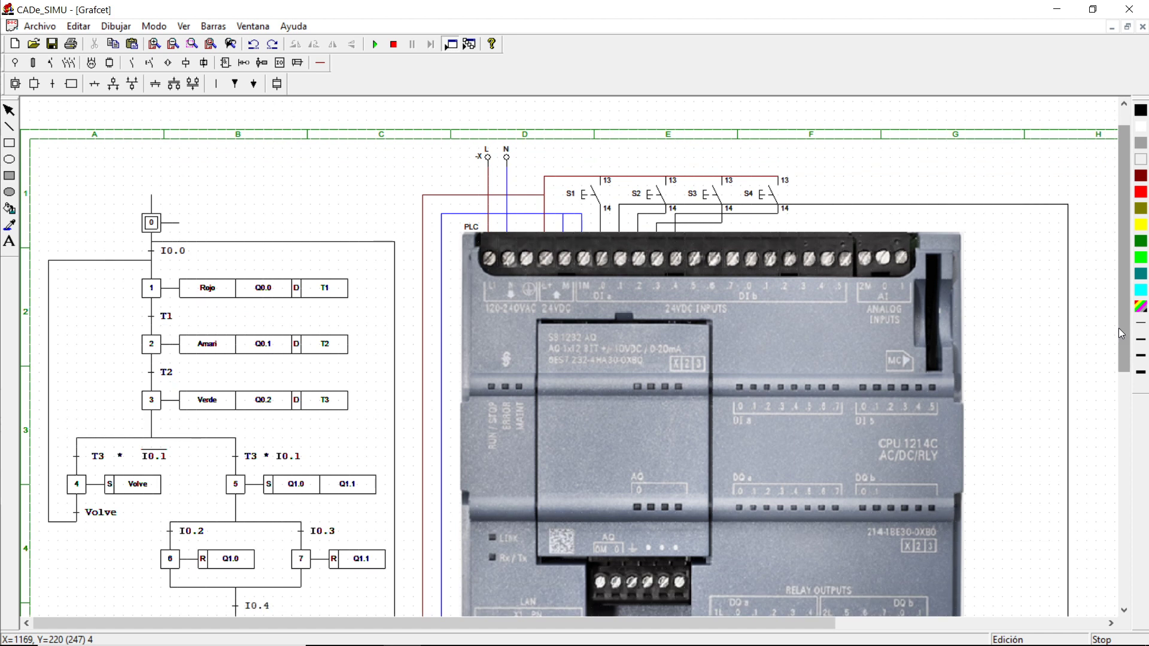
drag(1120, 339, 1120, 347)
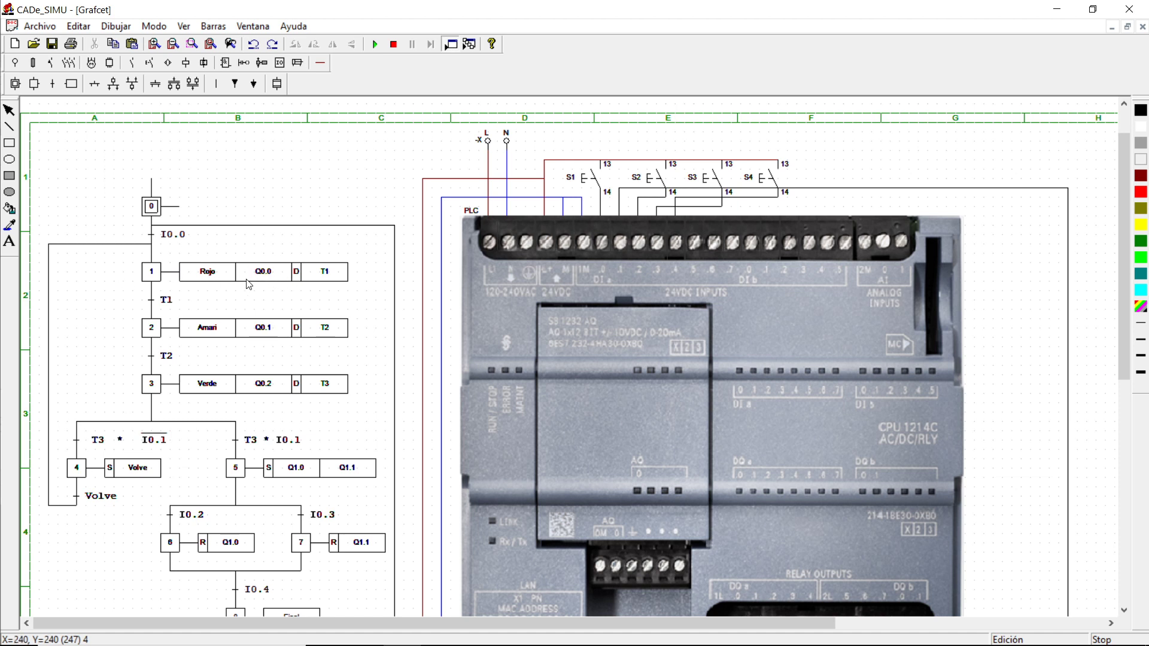
- Inspect the name and action settings of the Q0.0 action on GRAFCET step 1
double_click(274, 279)
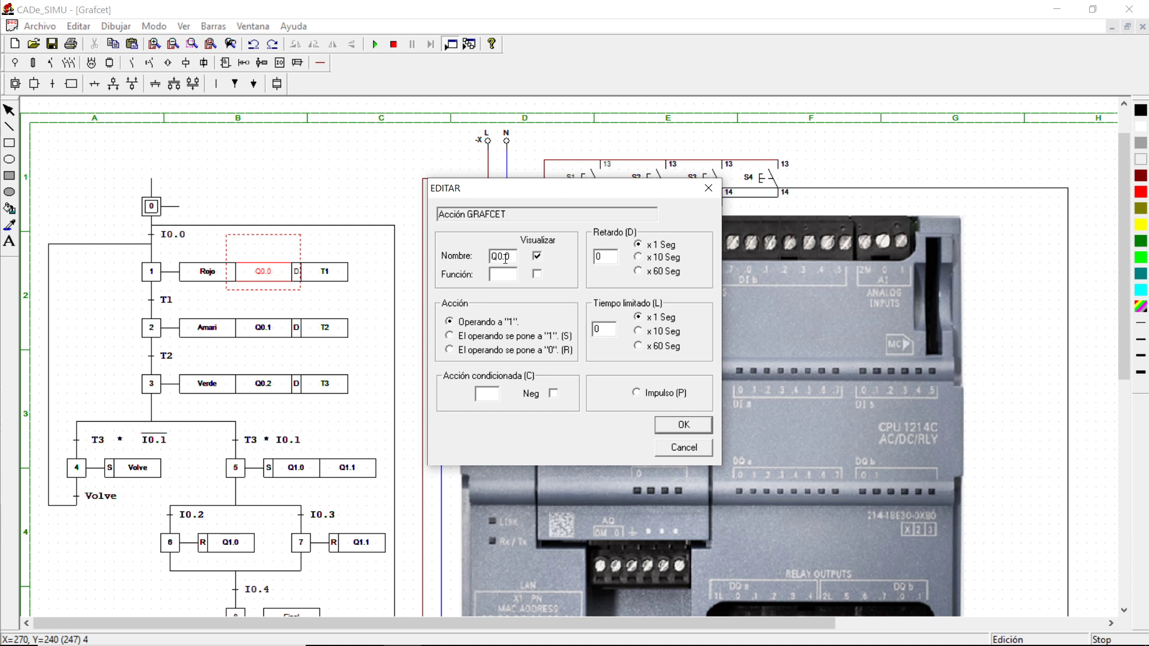
drag(512, 257, 500, 256)
click(680, 450)
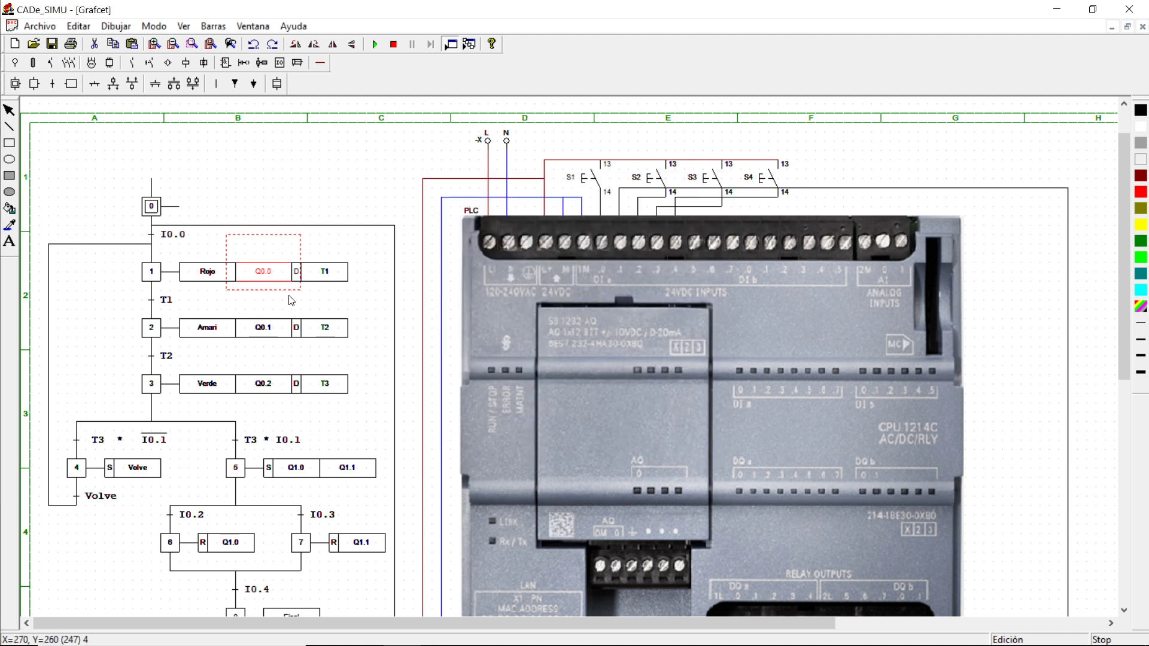
key(Delete)
key(ctrl+z)
- Inspect the name and delay settings of the T1 timer action on GRAFCET step 1
double_click(334, 284)
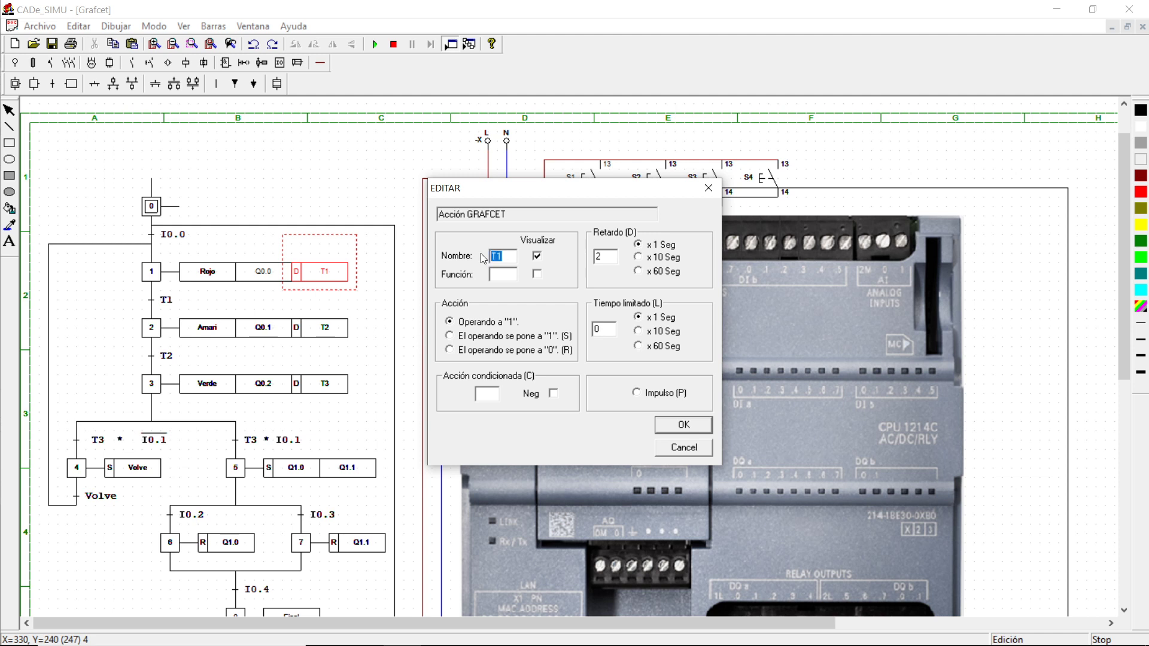
double_click(602, 257)
click(710, 193)
double_click(336, 270)
click(709, 188)
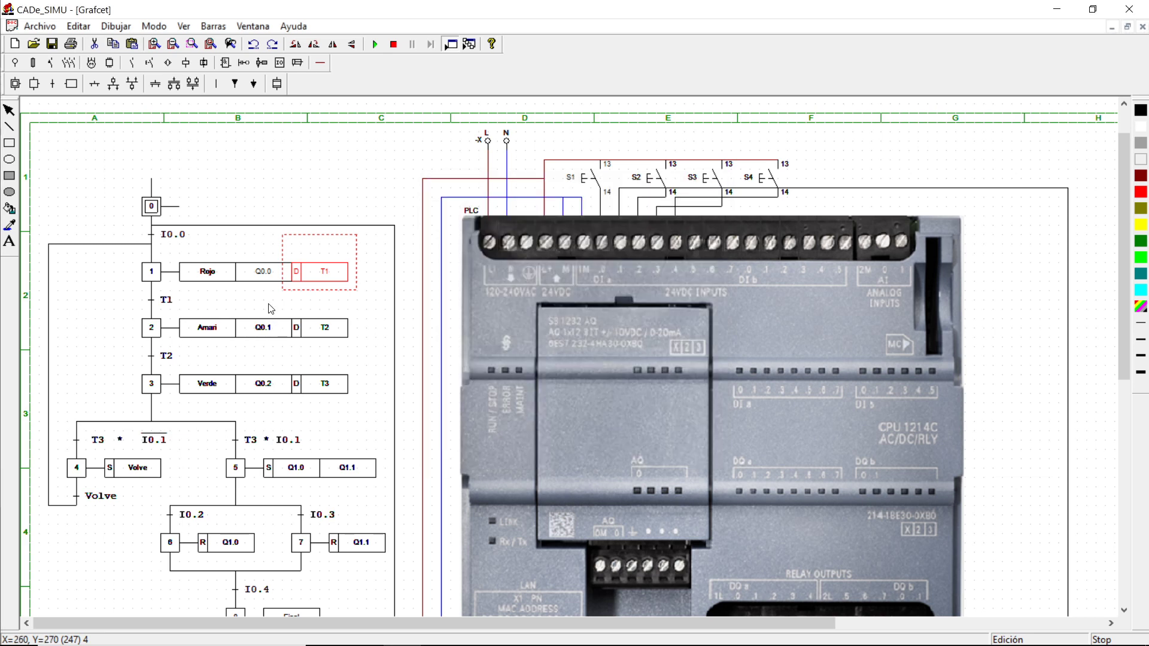
- Review the settings of the Q0.0 and Rojo actions on GRAFCET step 1
double_click(256, 277)
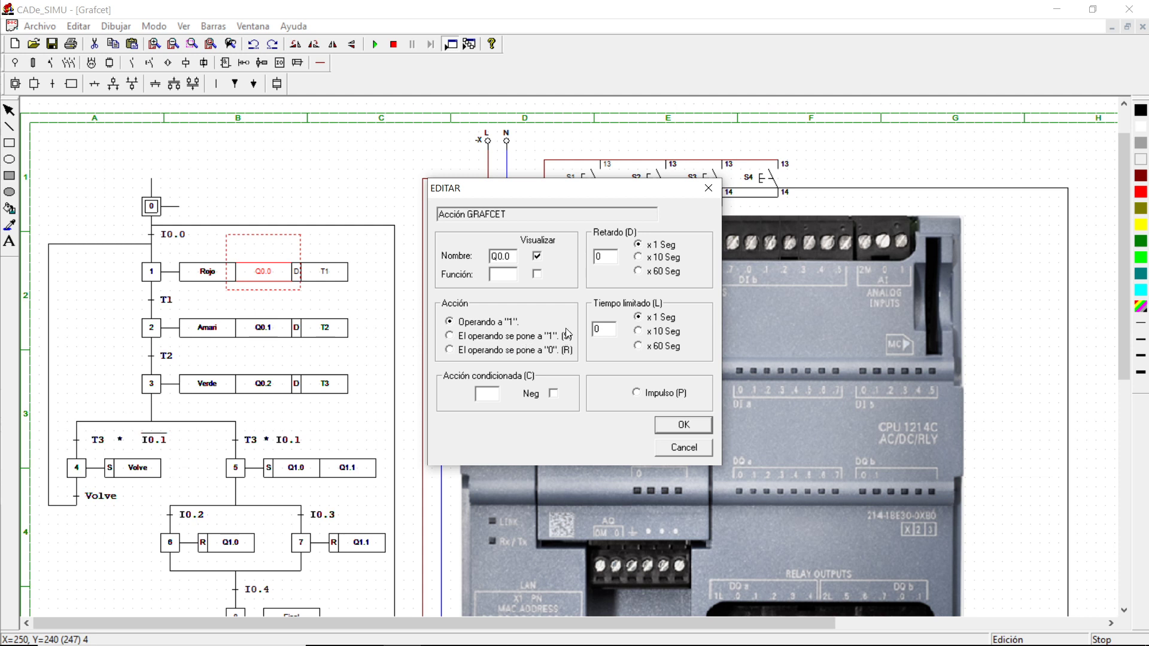
click(710, 188)
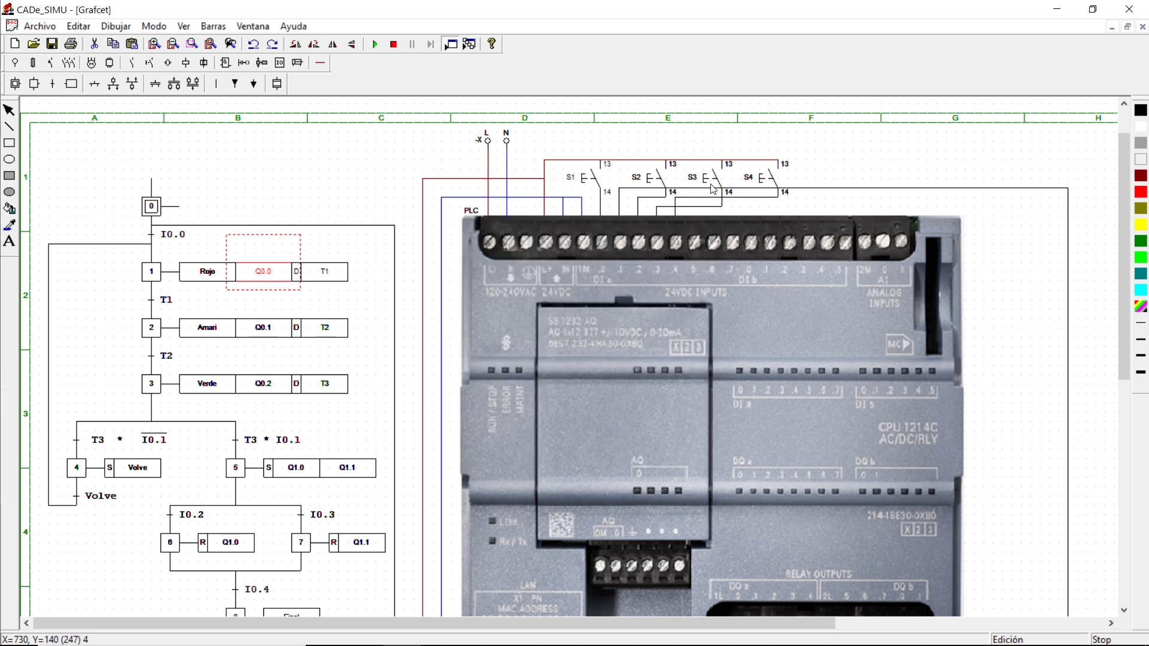
double_click(209, 273)
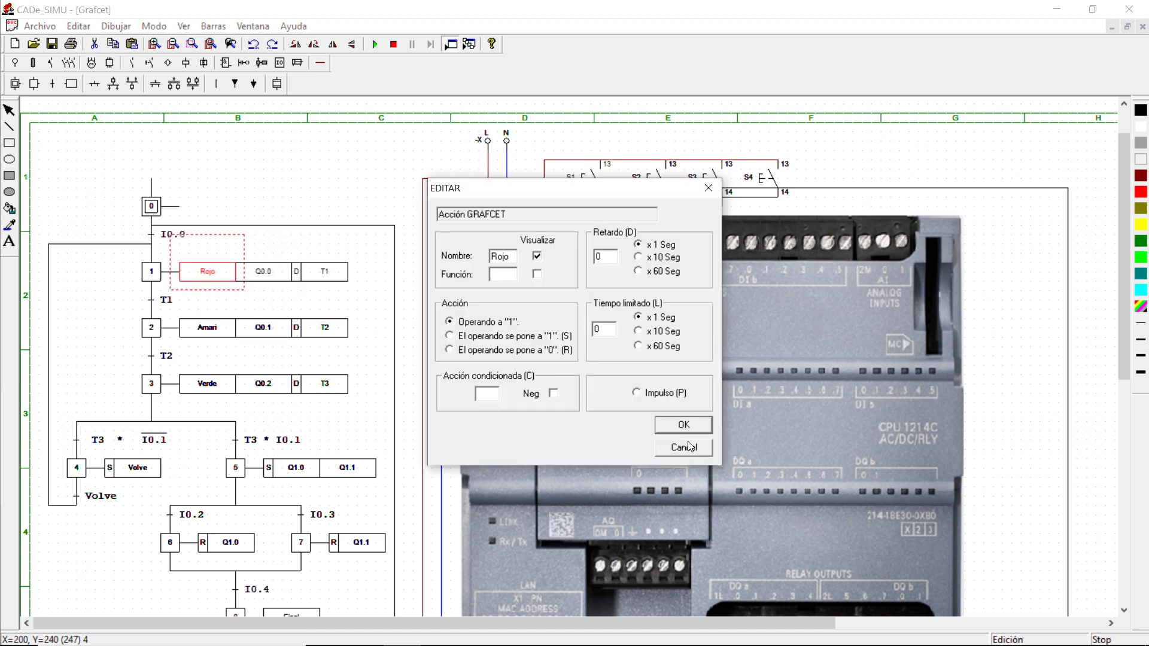
click(684, 448)
click(293, 211)
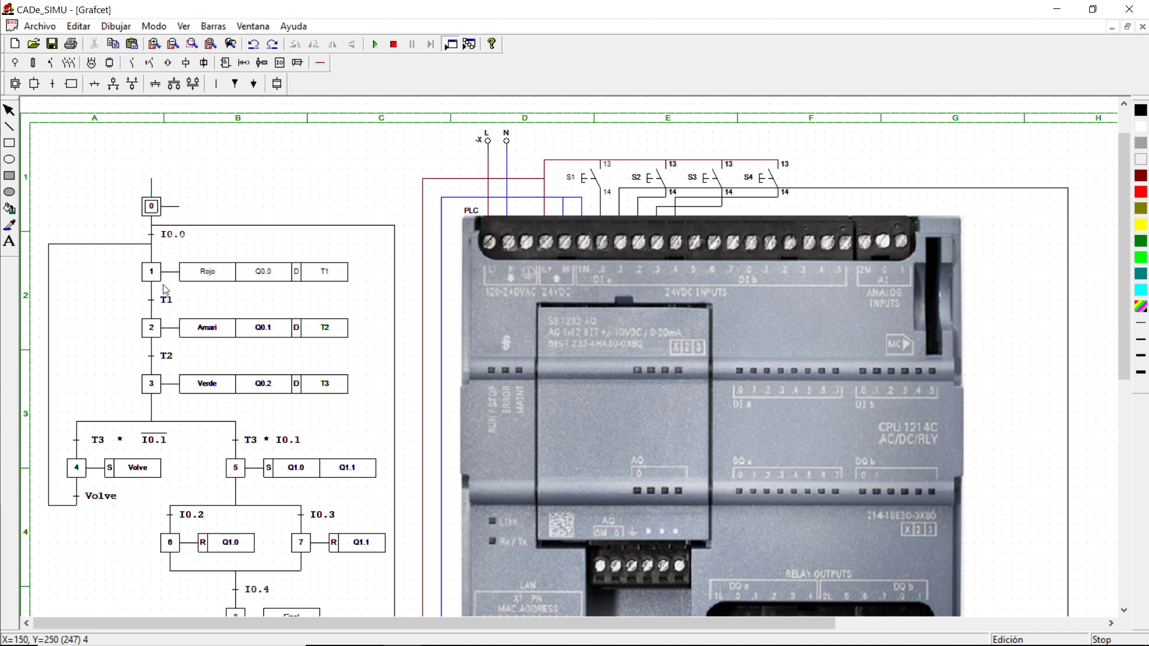
- Inspect the settings of the Q0.1 action on GRAFCET step 2
click(221, 318)
click(136, 330)
double_click(279, 336)
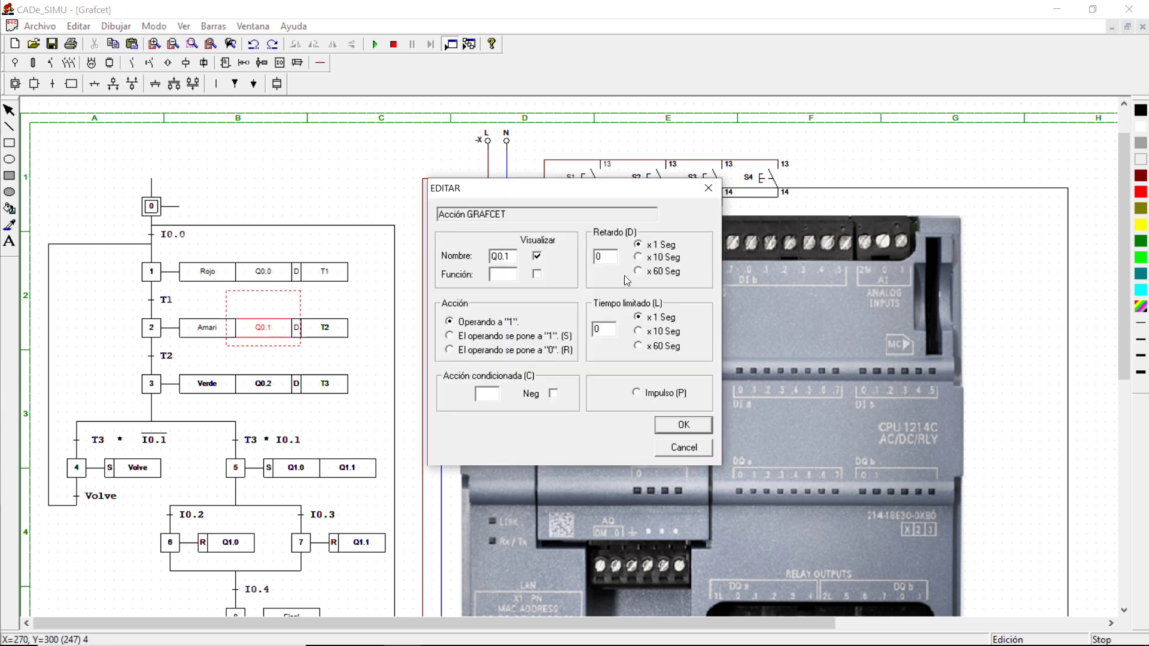
click(710, 188)
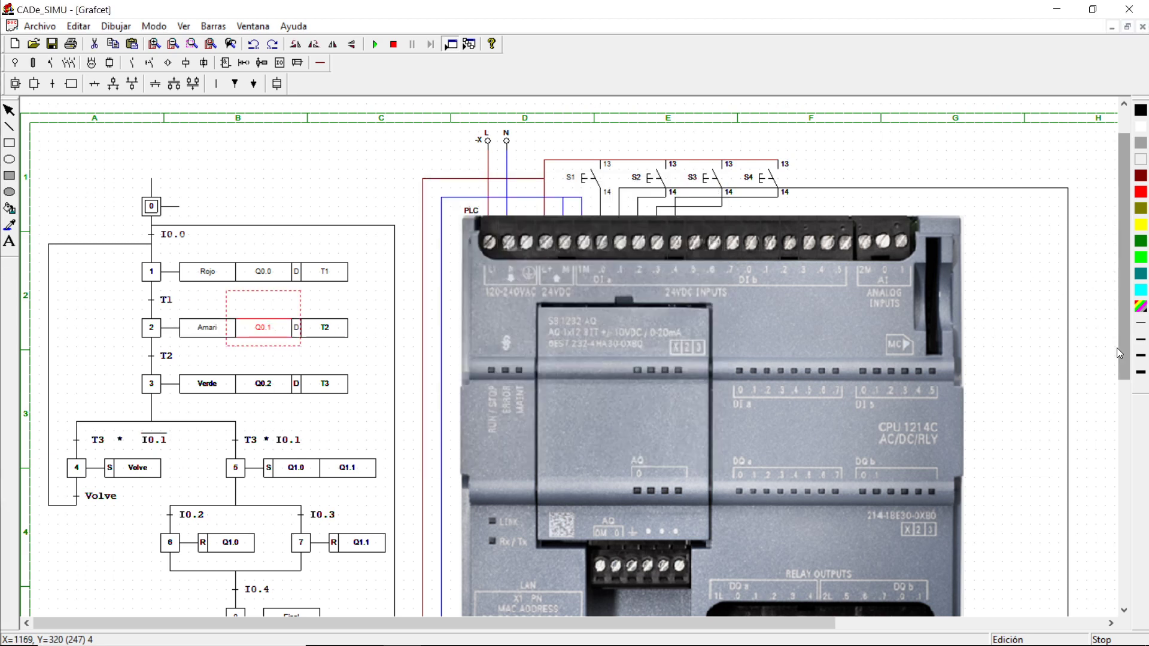
- Inspect the name and delay settings of the T2 timer action on GRAFCET step 2
scroll(1117, 347, down, 5)
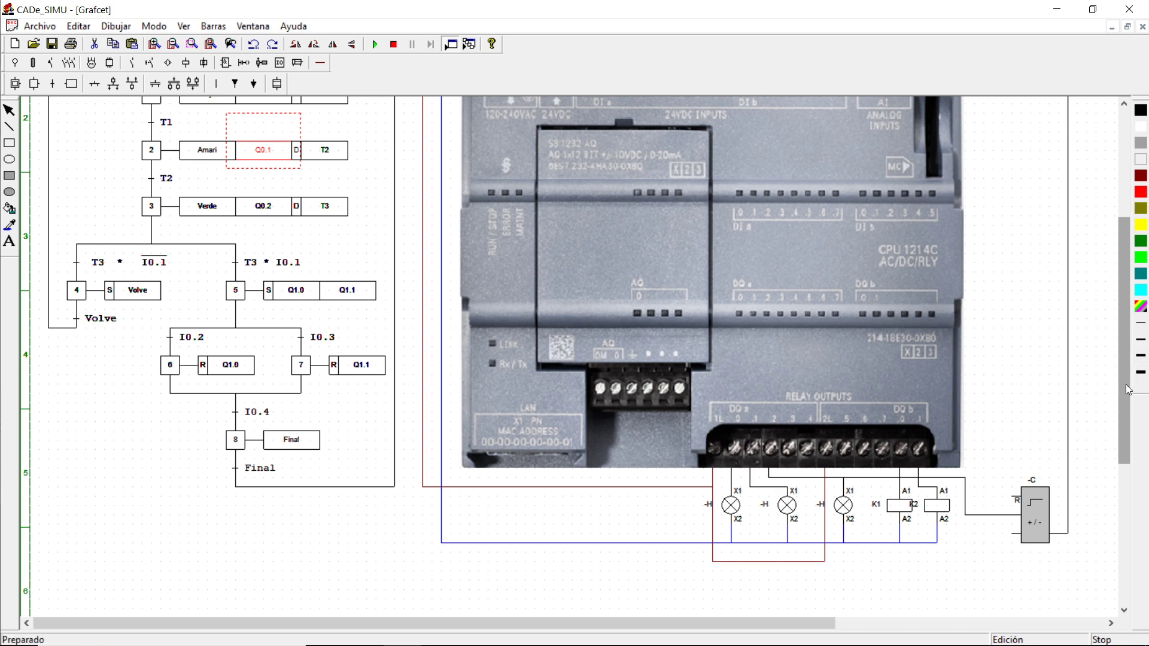
drag(1126, 384, 1124, 338)
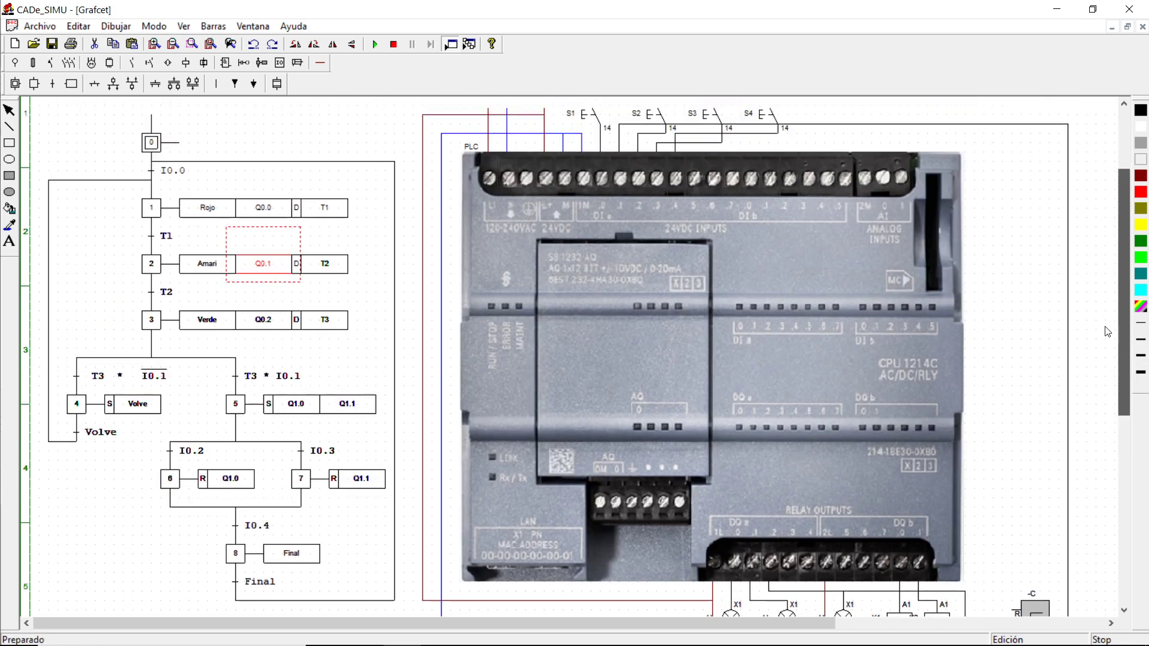
double_click(325, 265)
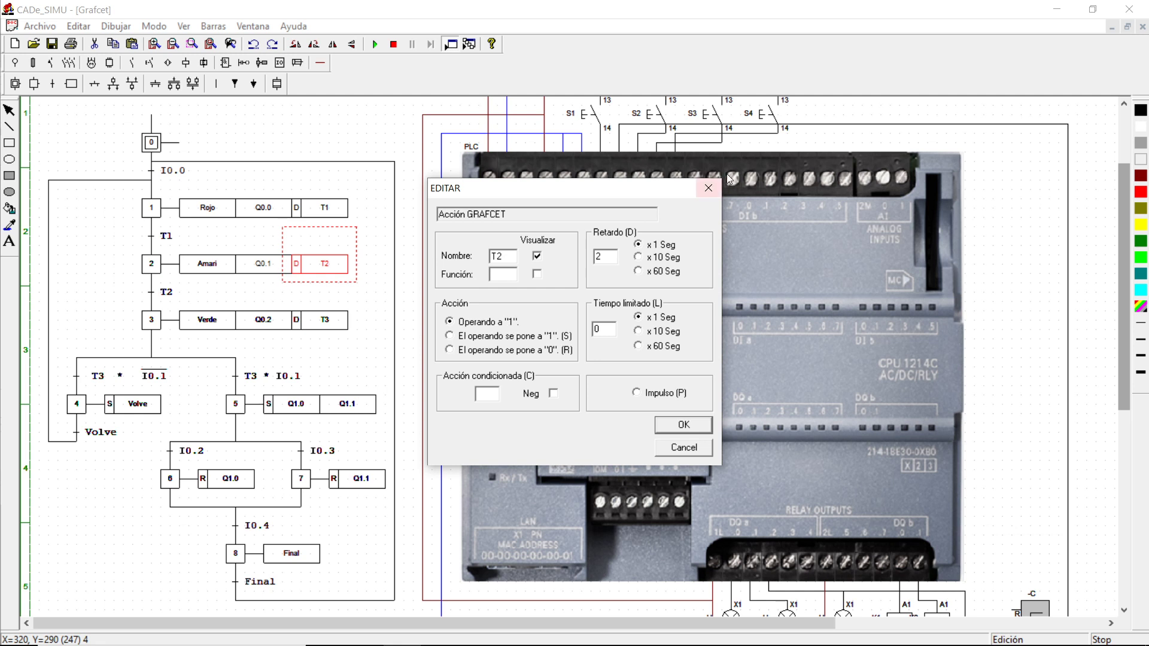
click(708, 187)
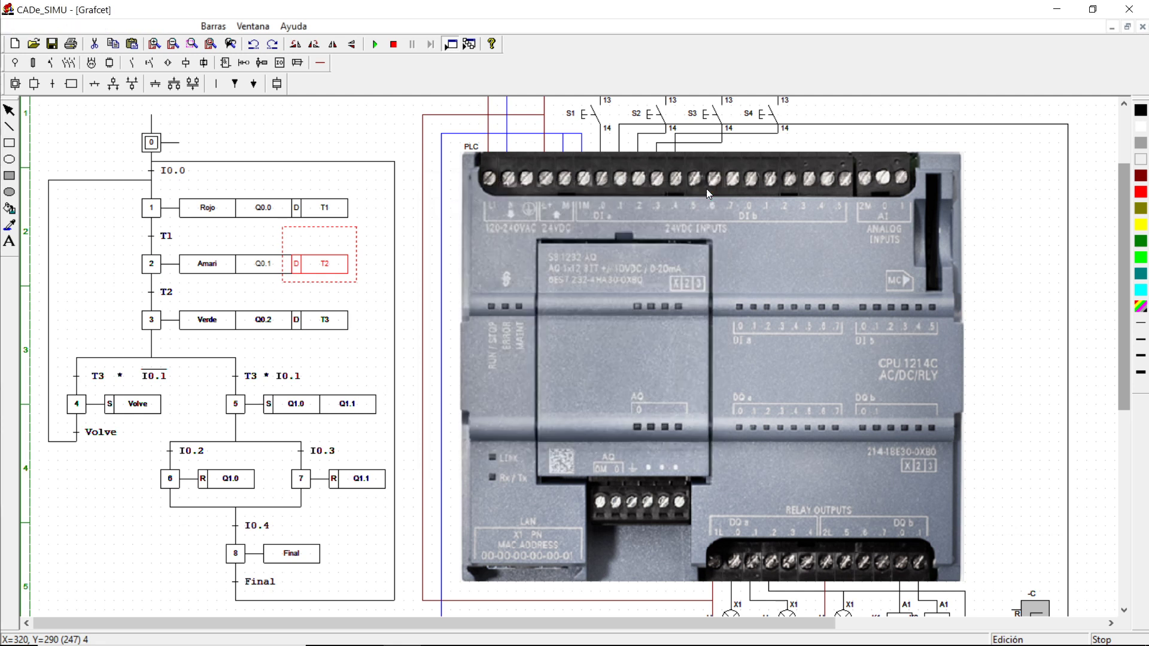
click(243, 132)
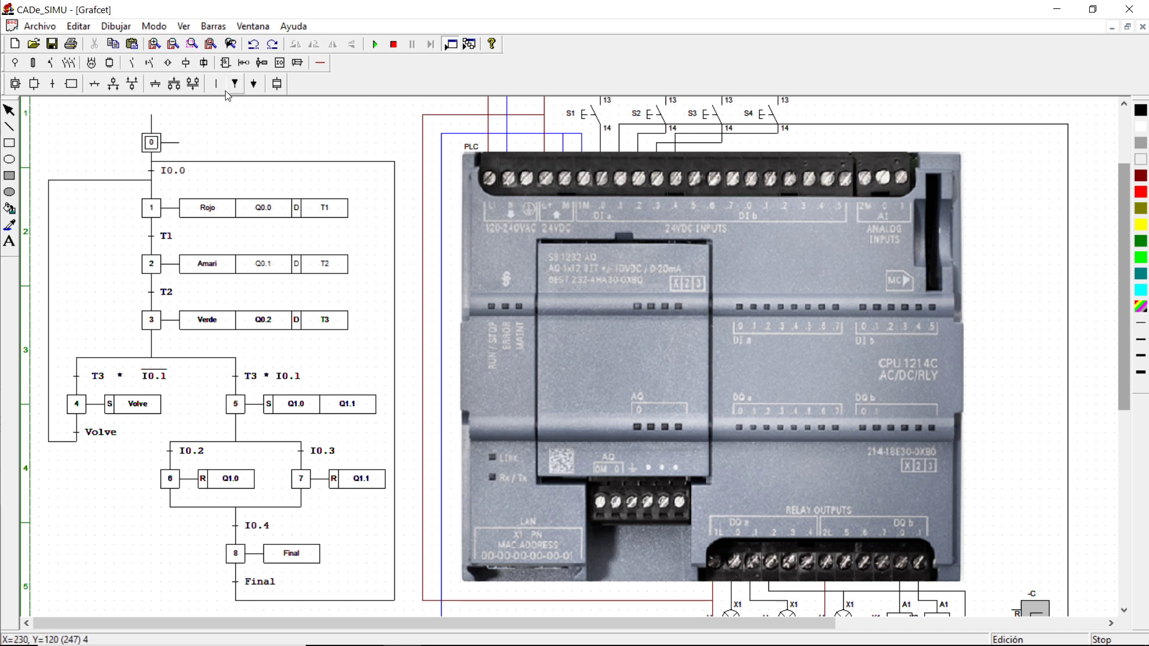
click(320, 63)
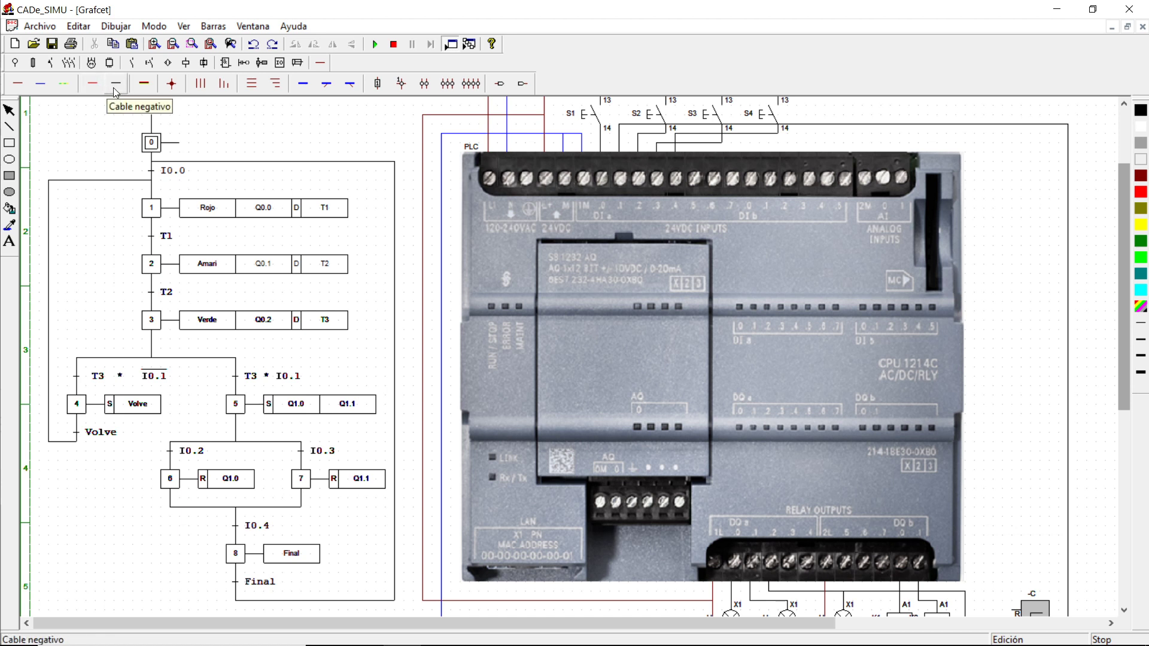
click(261, 62)
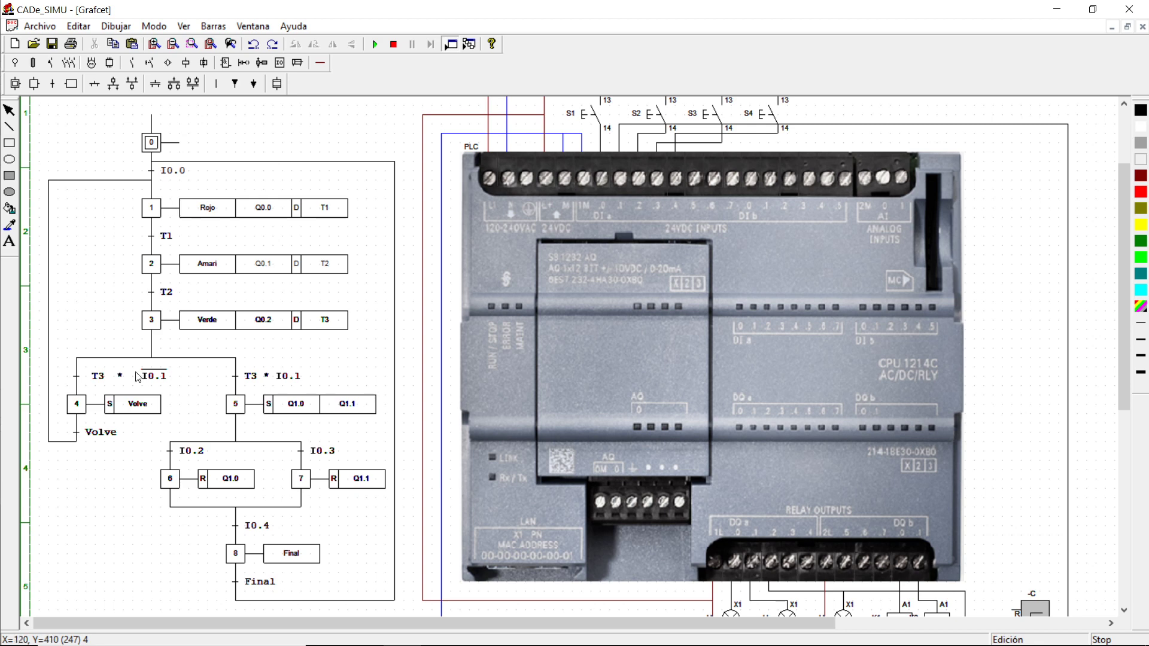
- Consult the divergence and convergence section in the Clase 11 PDF in Acrobat Reader, and return to the GRAFCET drawing in CADe_SIMU
click(440, 631)
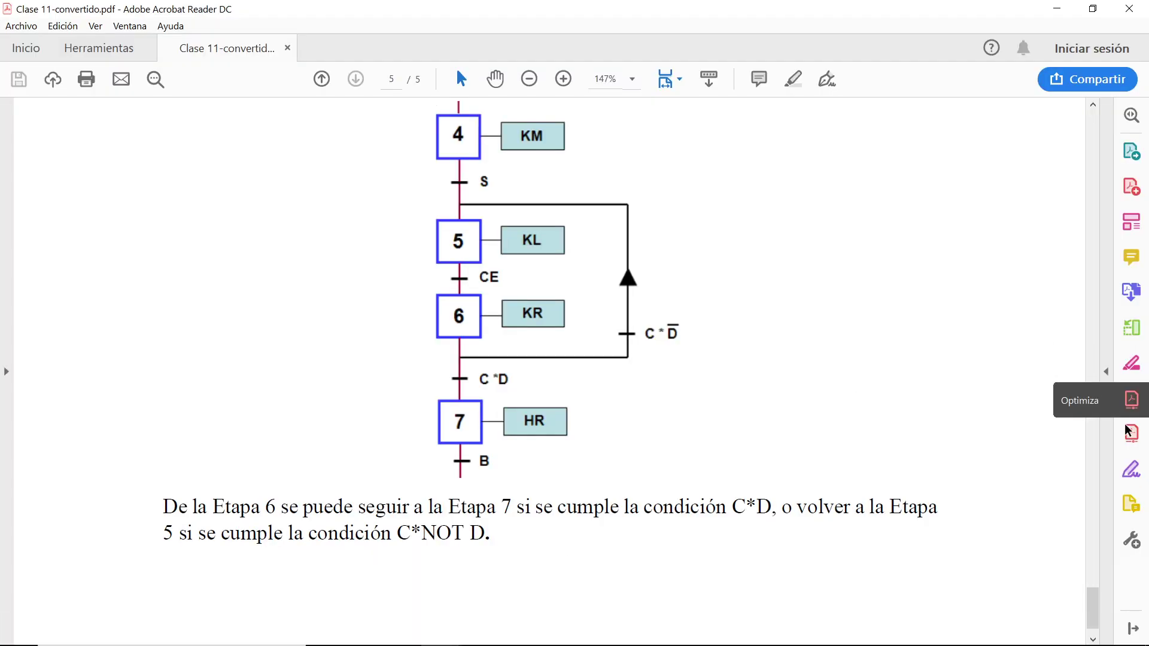
drag(1093, 609, 1069, 386)
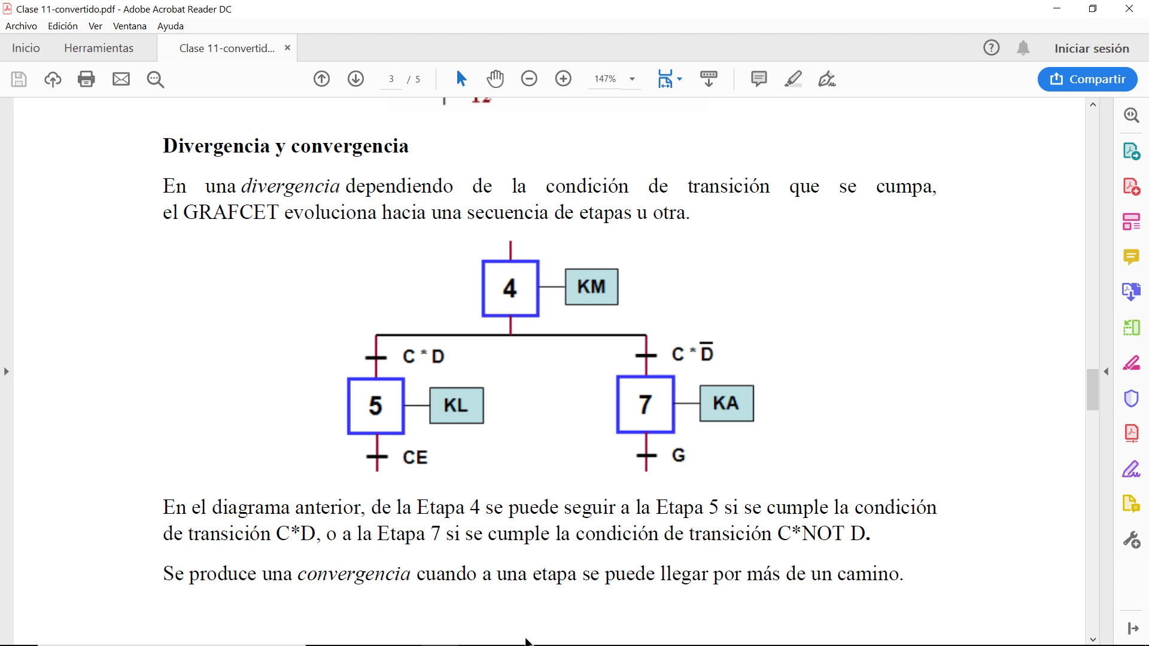
mouse_move(476, 637)
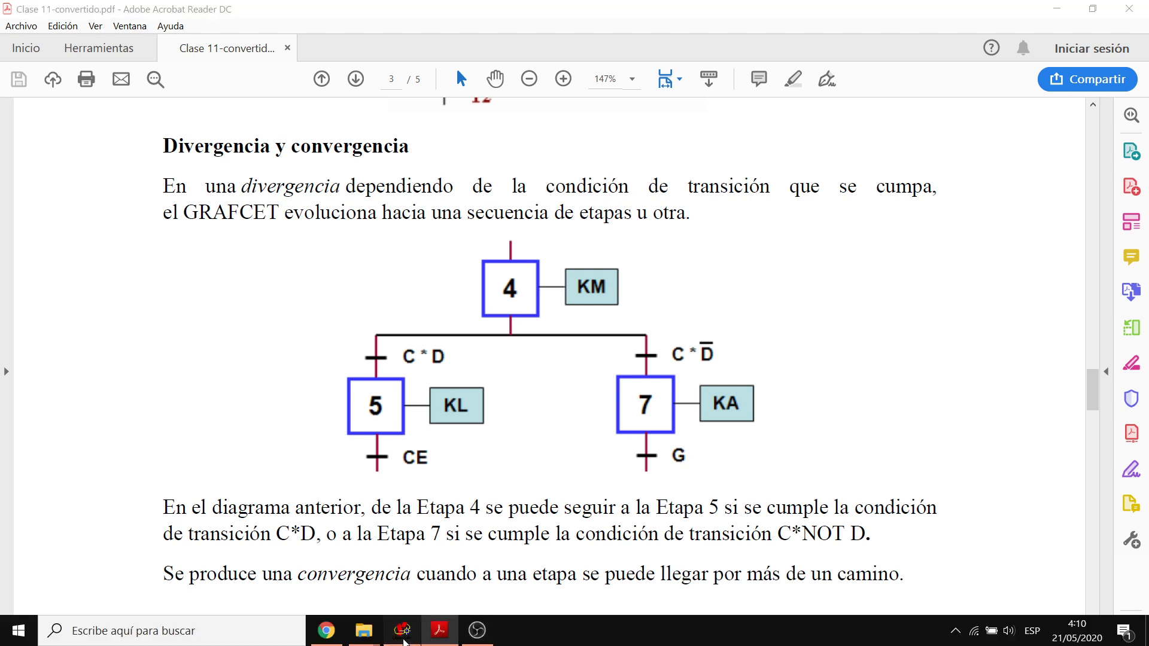
click(475, 641)
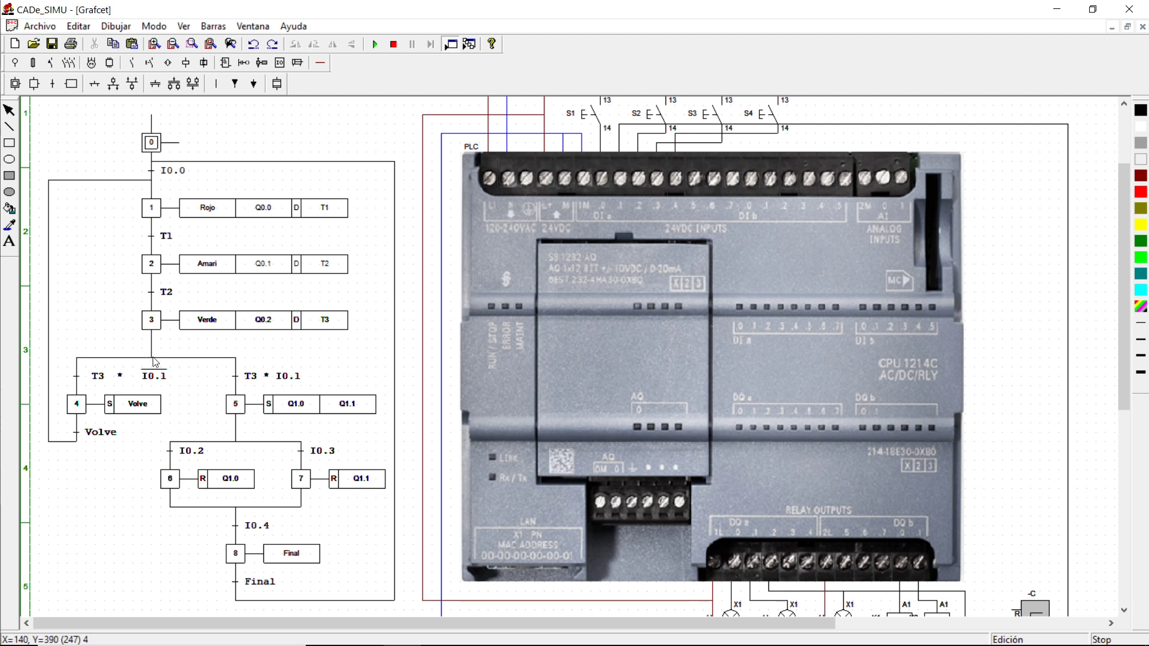
- Inspect the expression of the T3 * _I0.1 transition leading to GRAFCET step 4, leaving it unedited
double_click(83, 382)
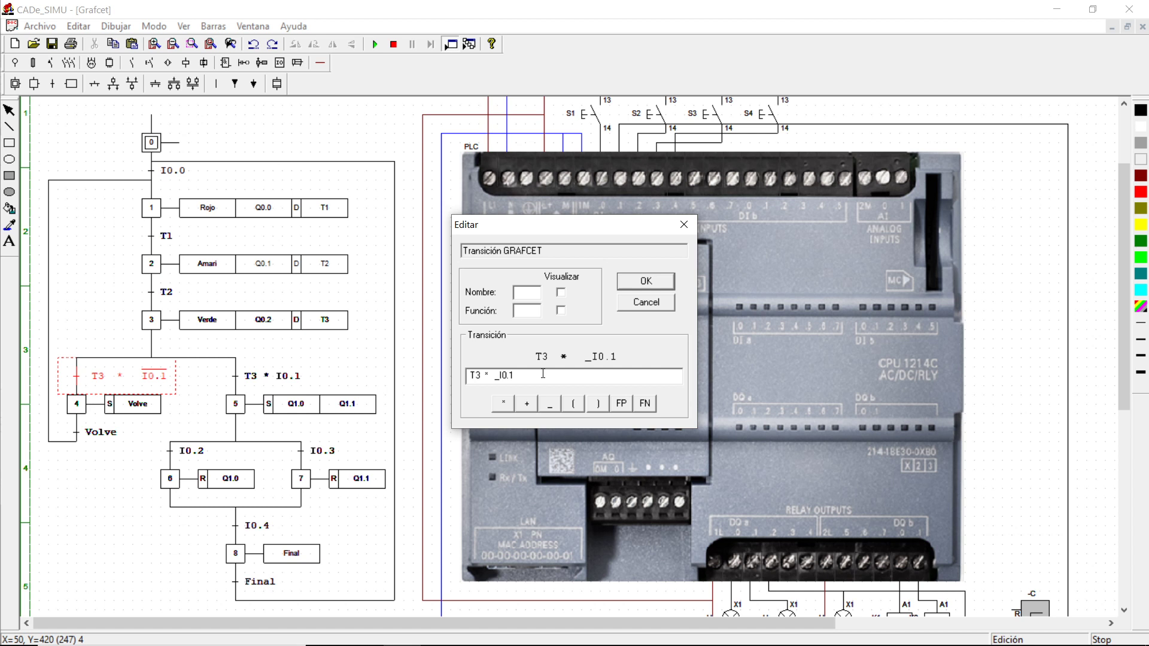
drag(543, 374, 461, 373)
click(572, 254)
drag(526, 376, 465, 372)
click(492, 376)
drag(515, 375, 478, 374)
click(527, 375)
drag(519, 375, 468, 375)
click(486, 375)
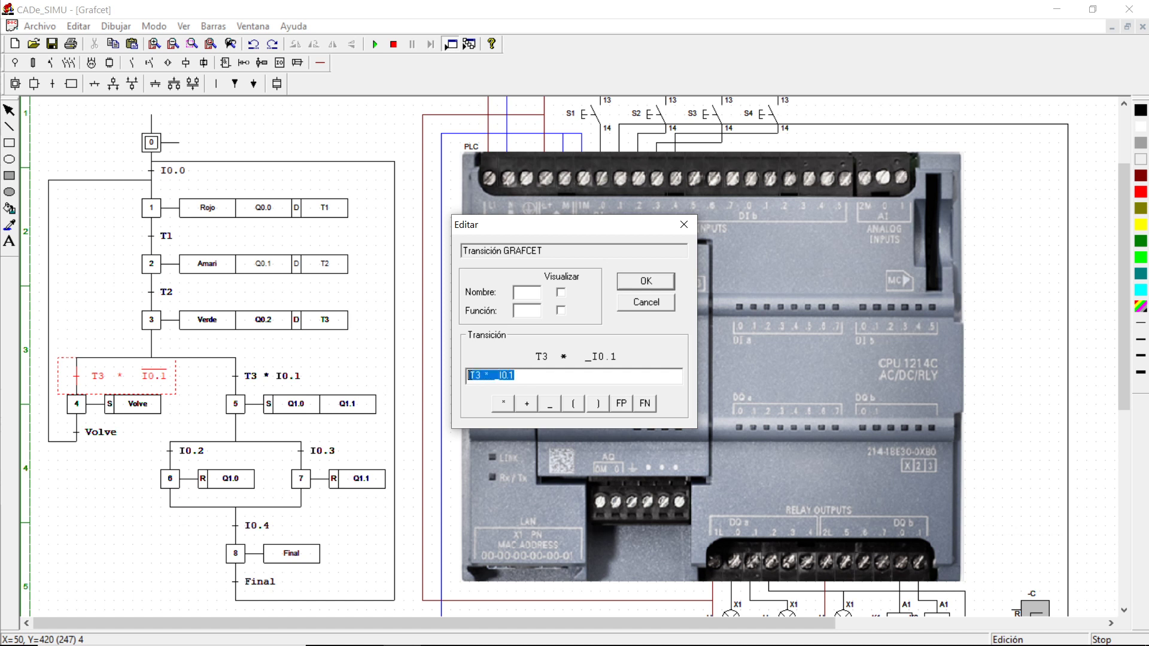
click(524, 375)
click(685, 225)
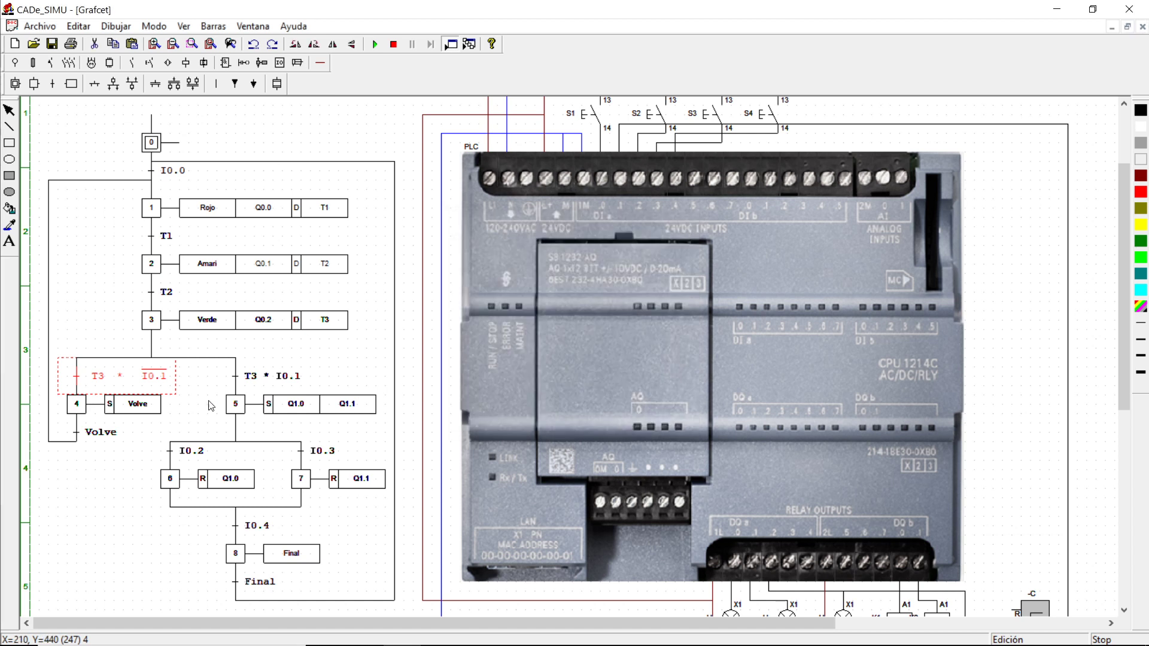
- Trace the wire that runs from the PLC input I0.1 around the PLC towards the counter
click(141, 473)
drag(1120, 337, 1120, 328)
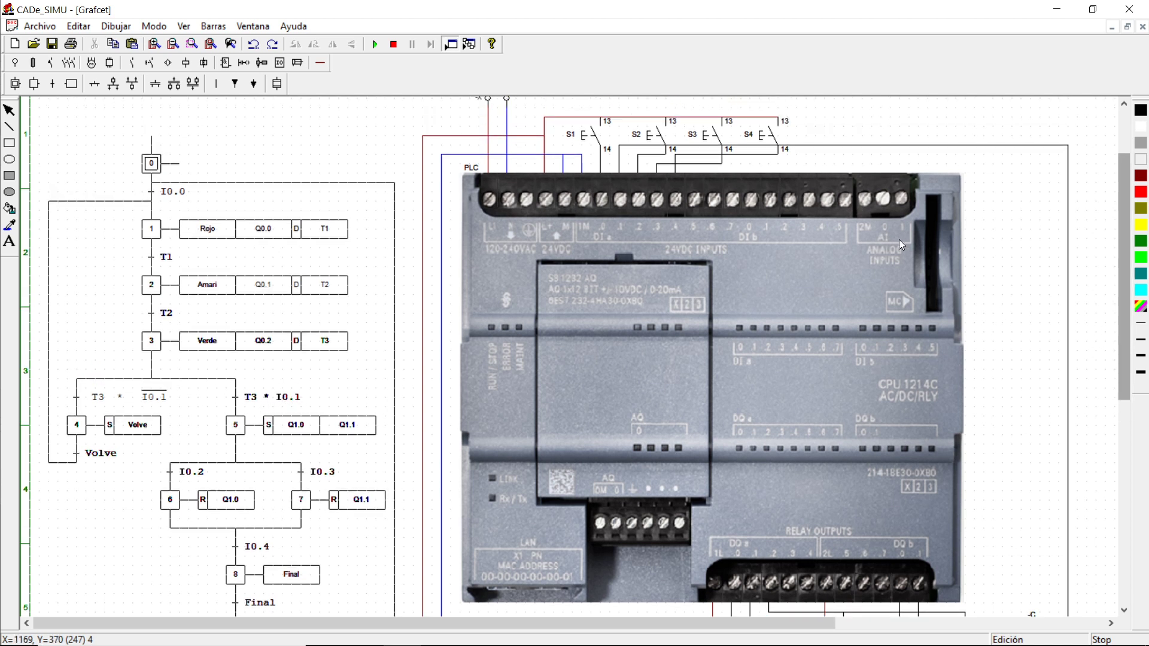
click(623, 151)
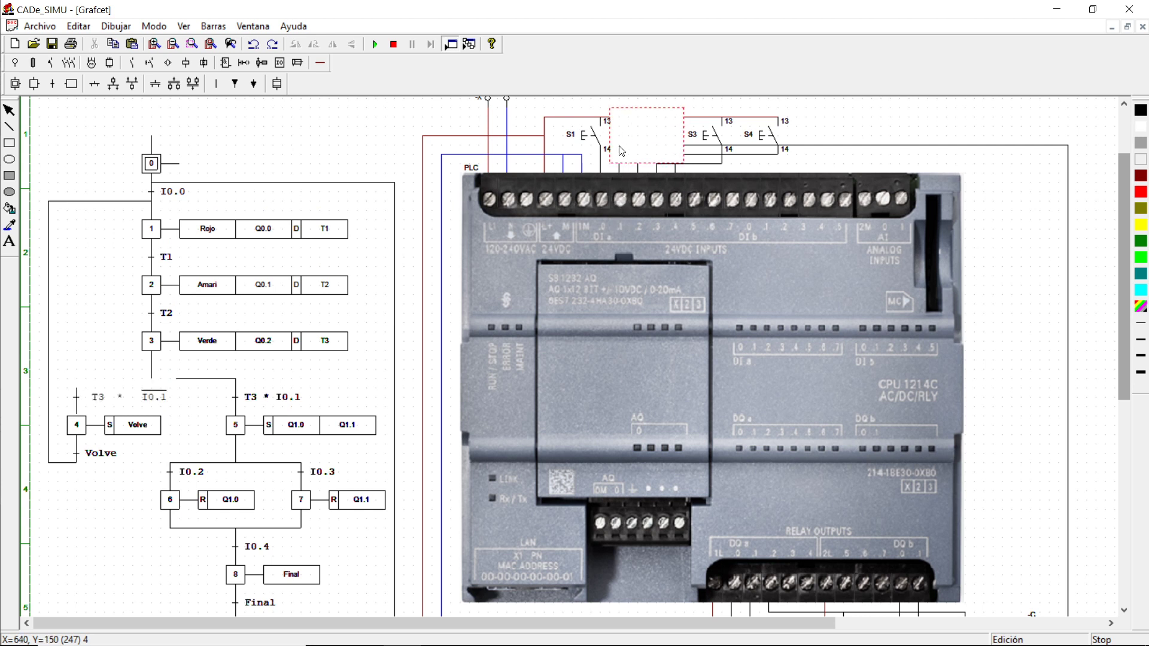
click(905, 147)
click(1005, 249)
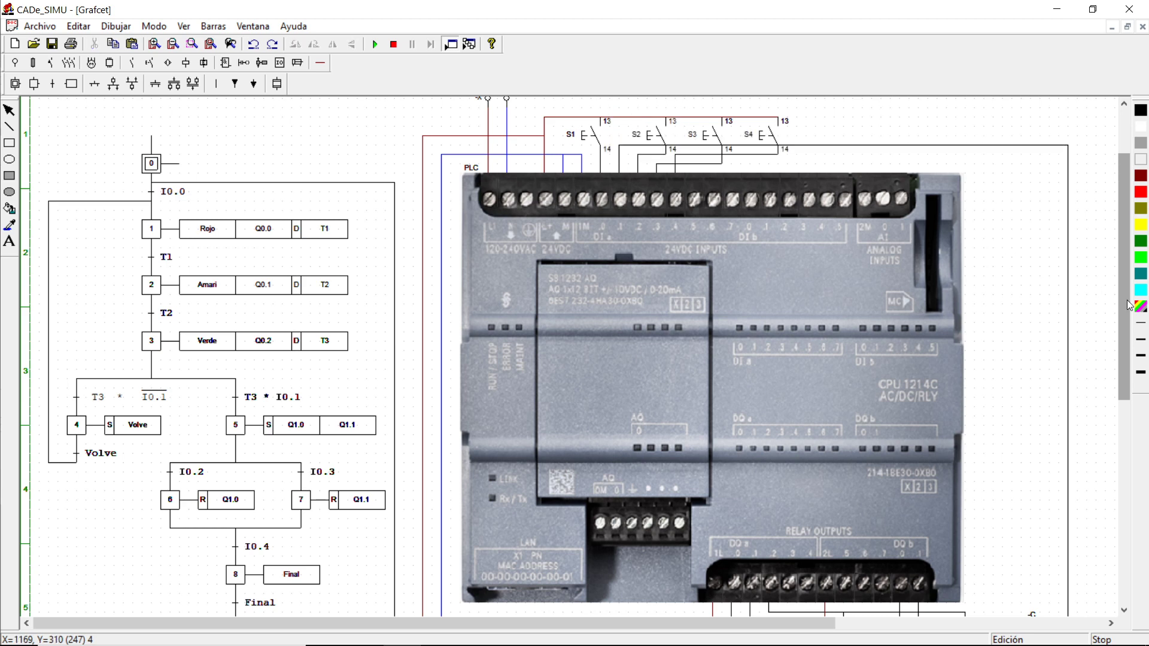
- Inspect the connection names and the connection and disconnection limits of the pulse counter, keeping it in the circuit
drag(1122, 313, 1117, 398)
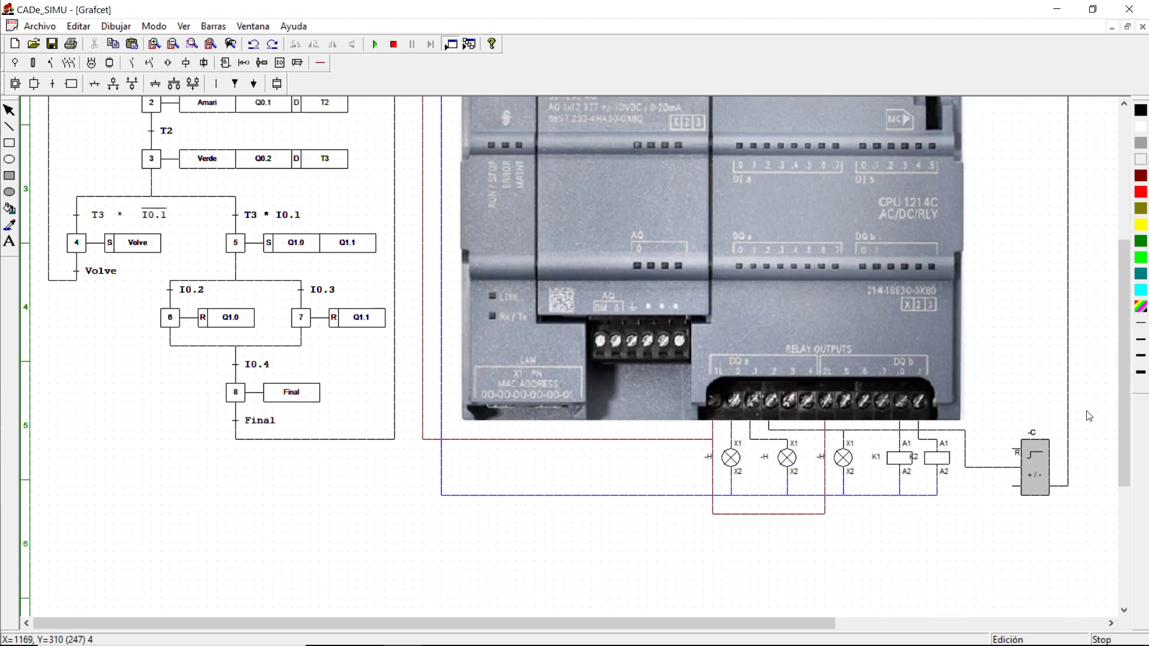
double_click(1041, 470)
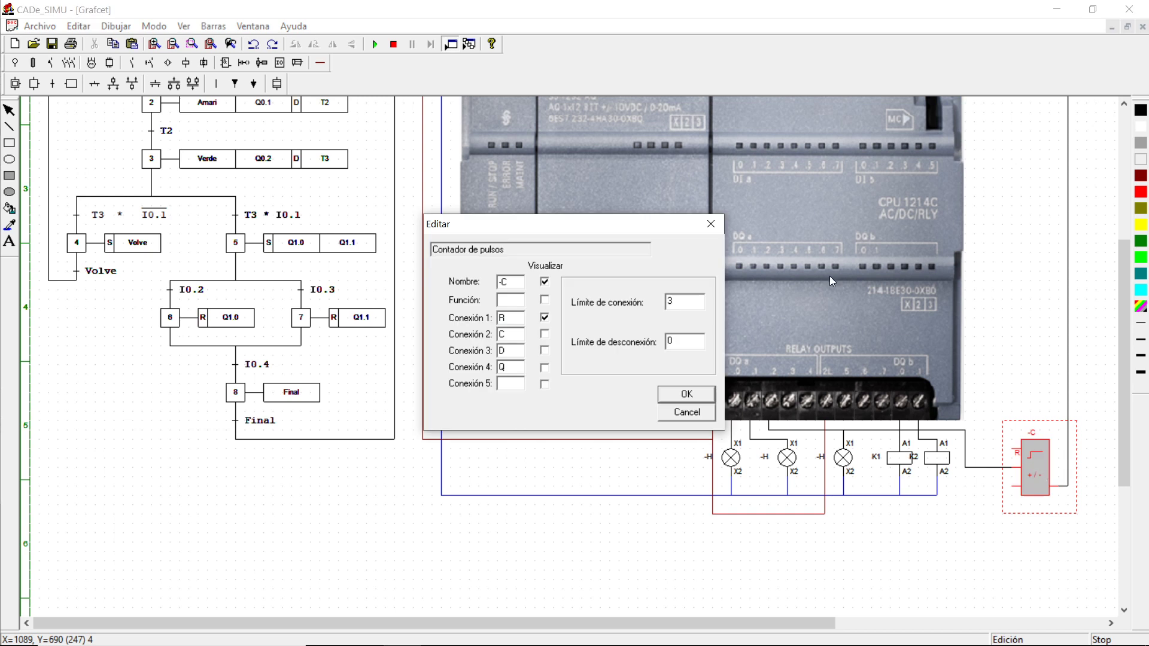
click(712, 224)
key(Delete)
key(ctrl+z)
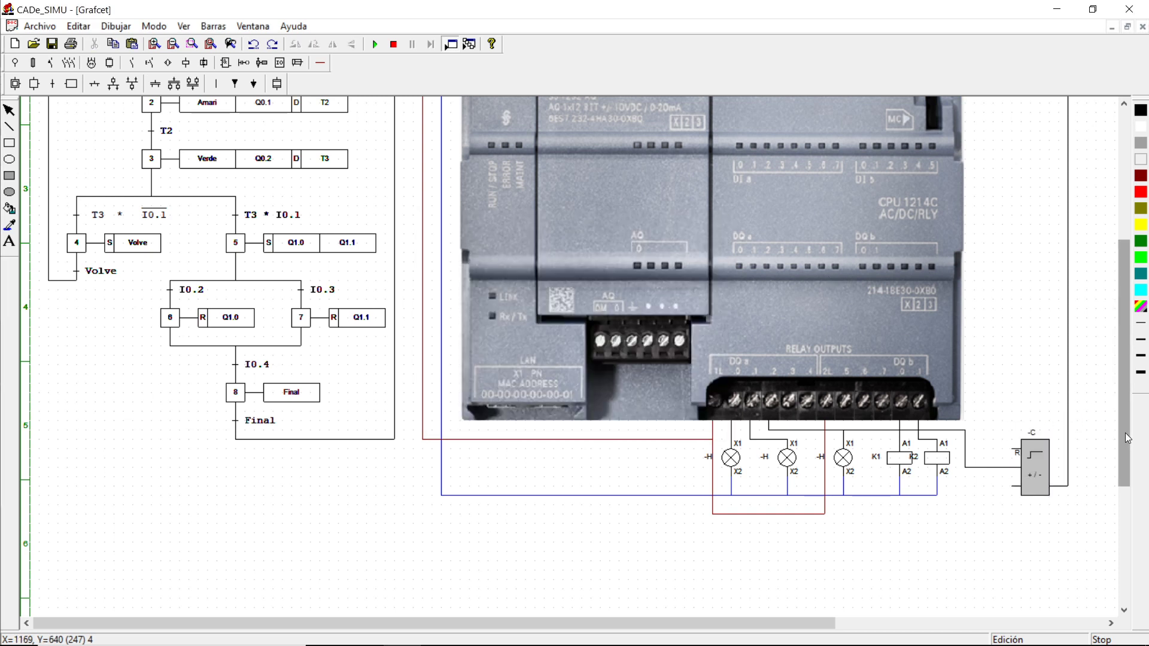
- Trace the wire from the PLC output Q0.2 to the third lamp and the counter
drag(1127, 435, 1121, 386)
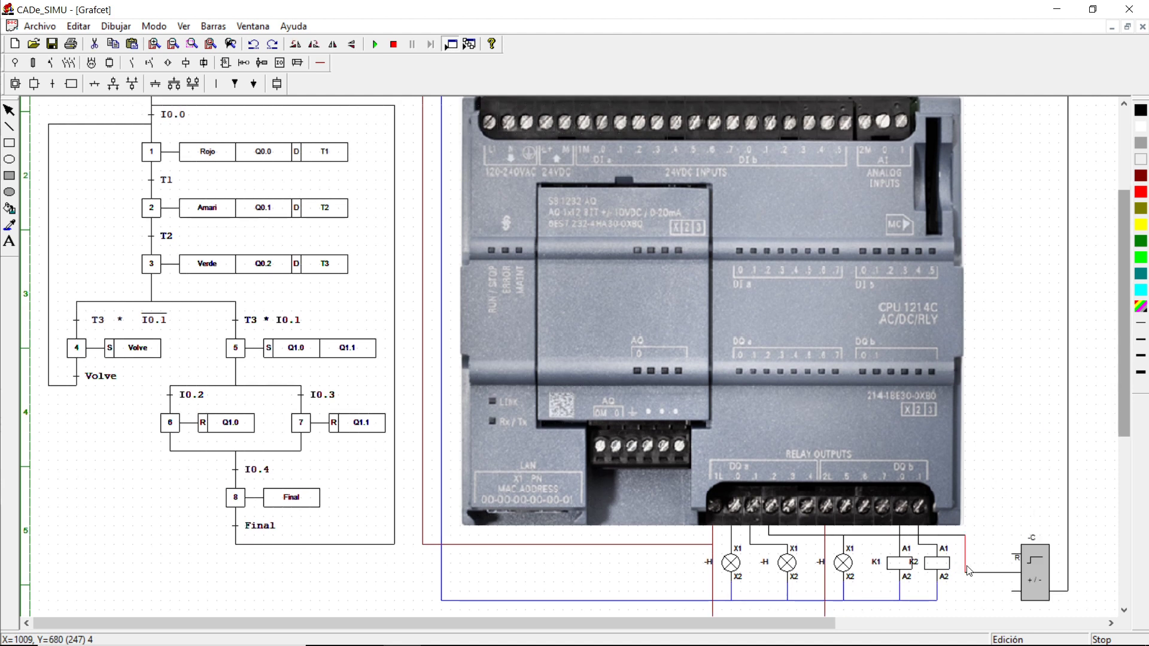
click(780, 535)
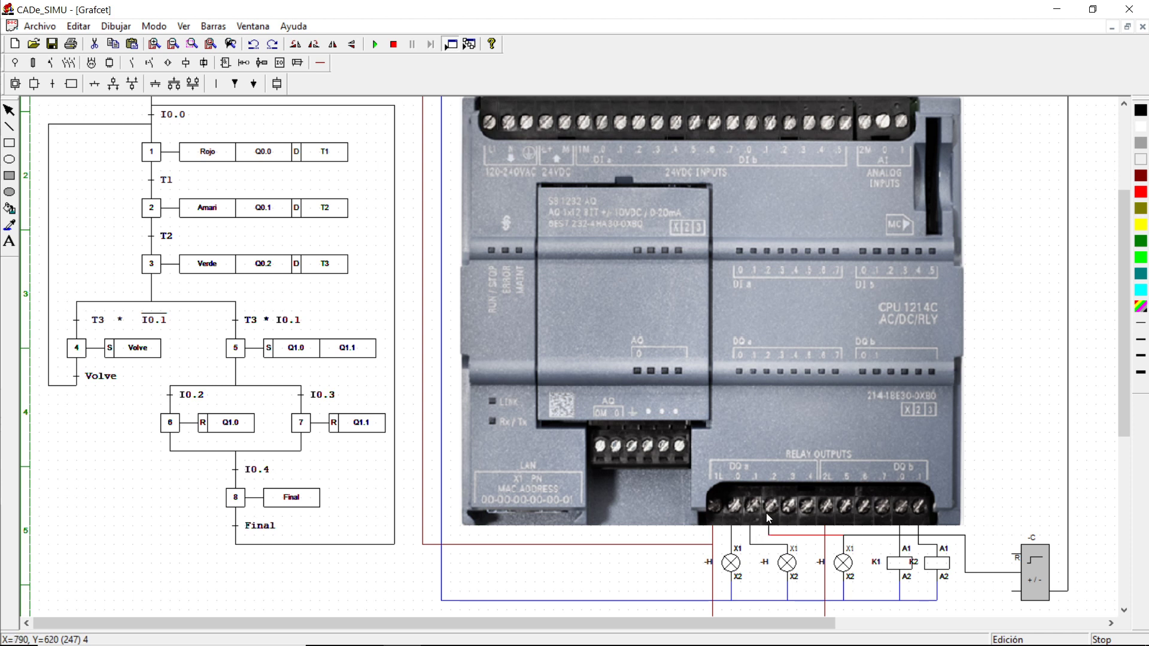
click(136, 466)
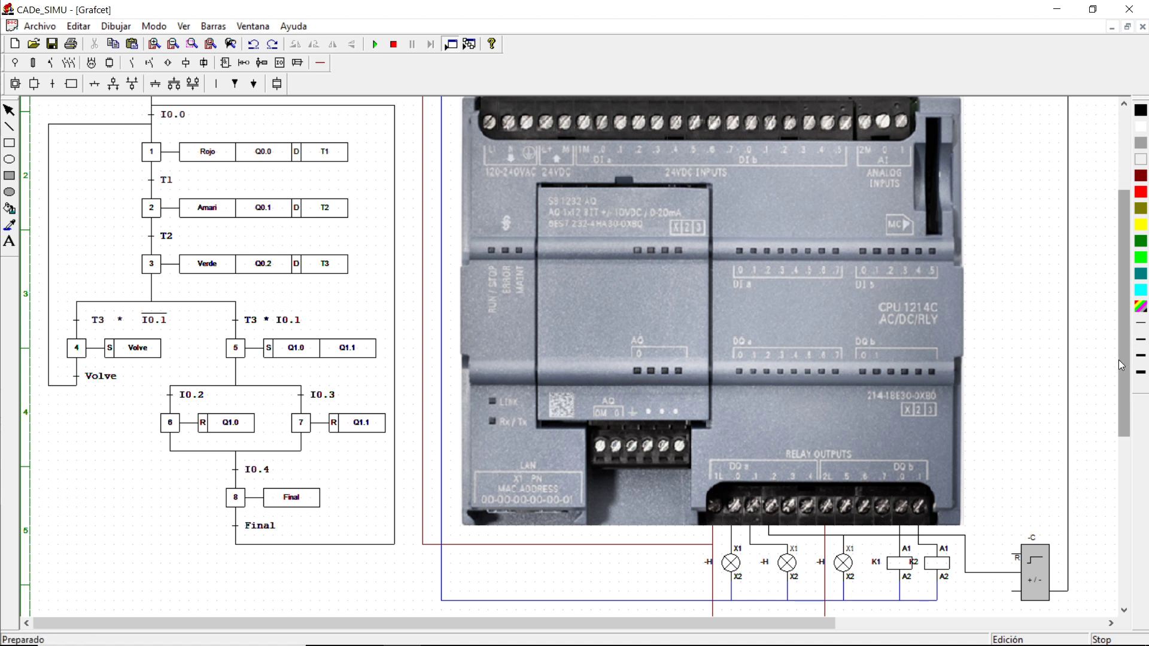
- Dismiss the Windows low-storage notification covering the PLC outputs and counter
drag(1119, 360, 1118, 350)
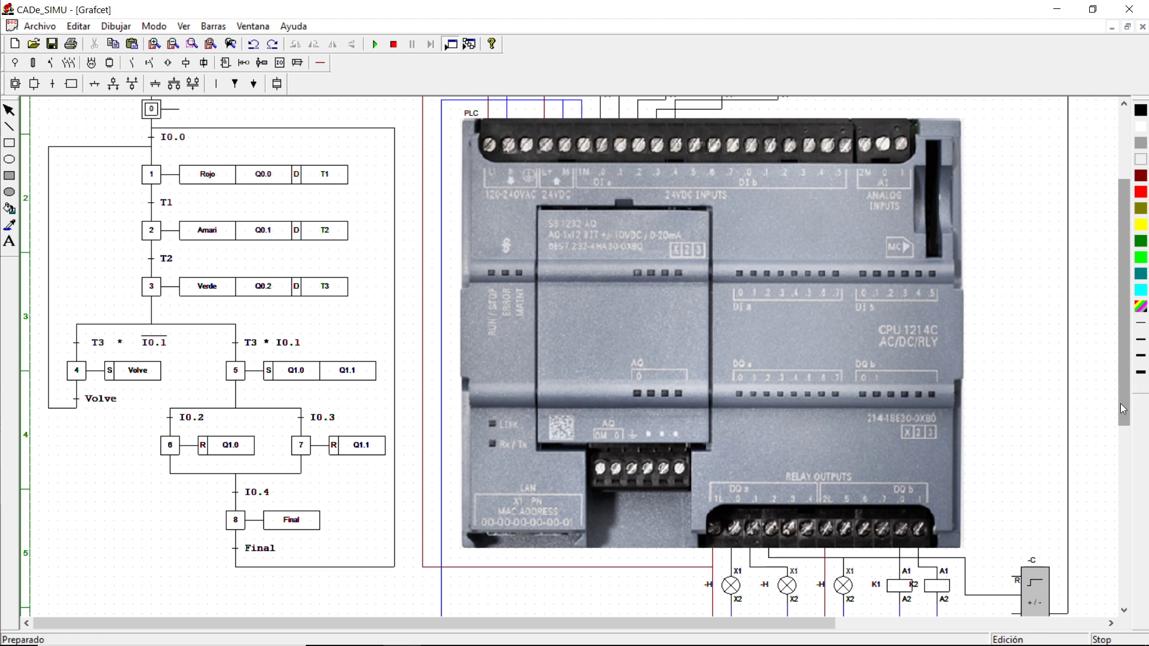
drag(1121, 403, 1118, 389)
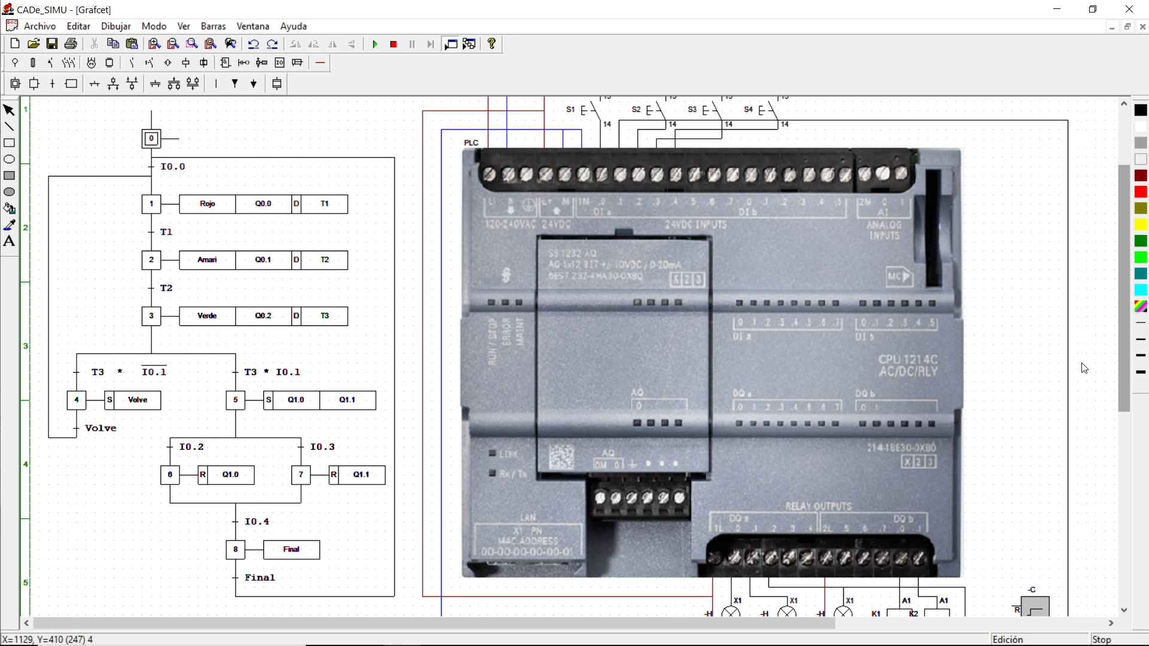
drag(1119, 391, 1119, 407)
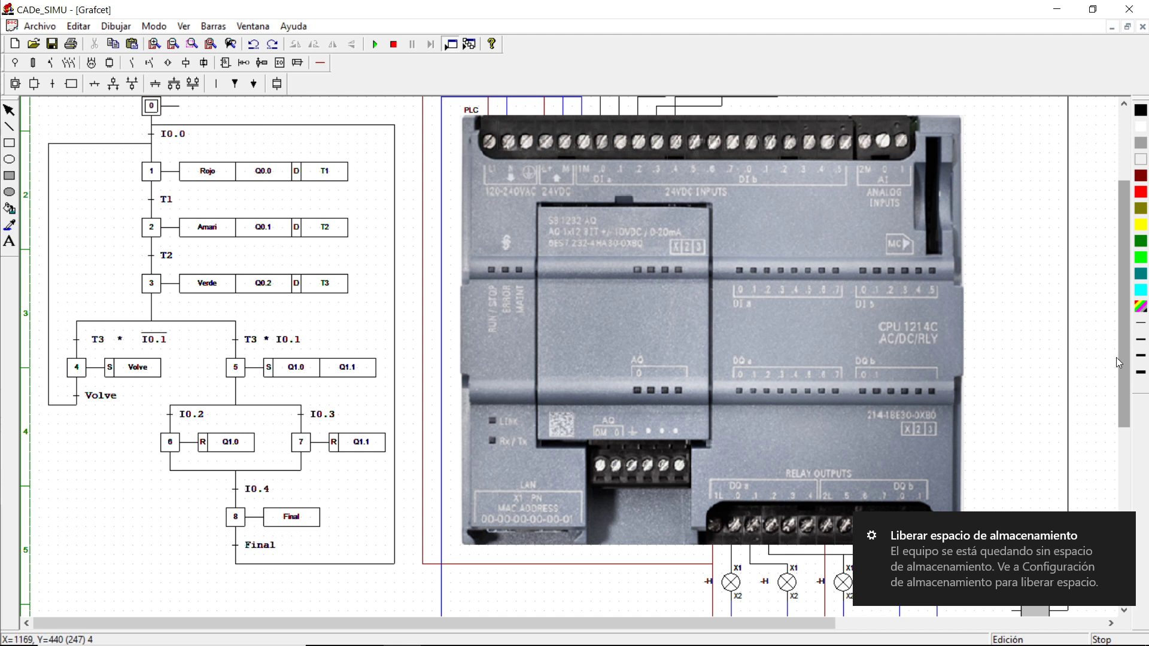
drag(1122, 364, 1118, 336)
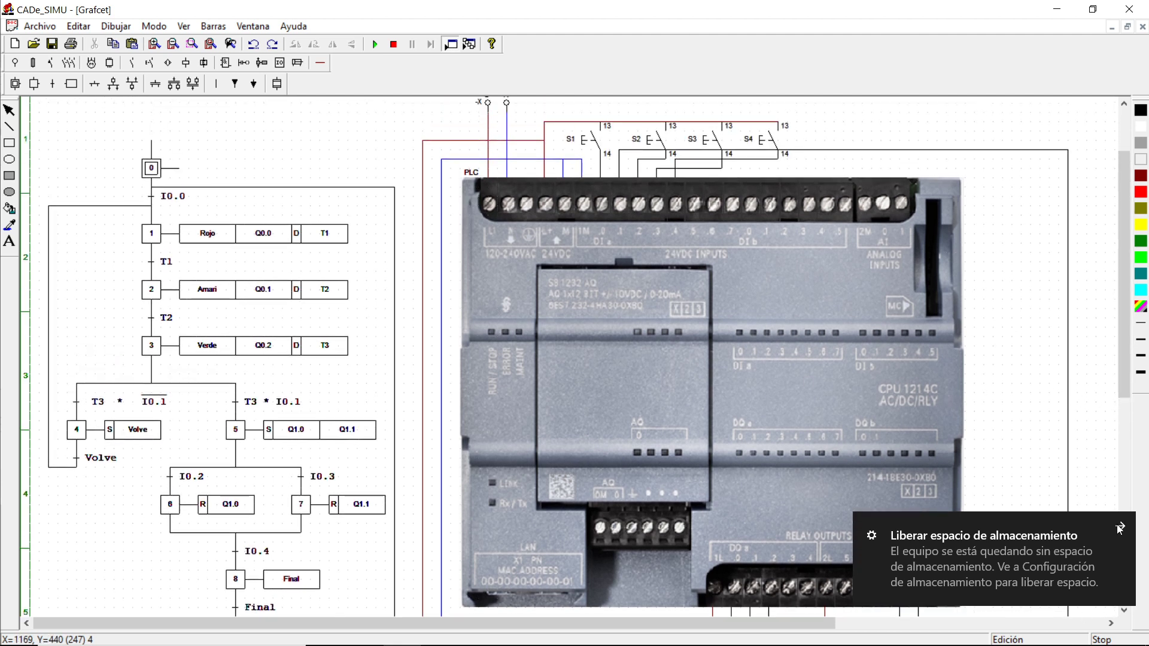
click(1121, 526)
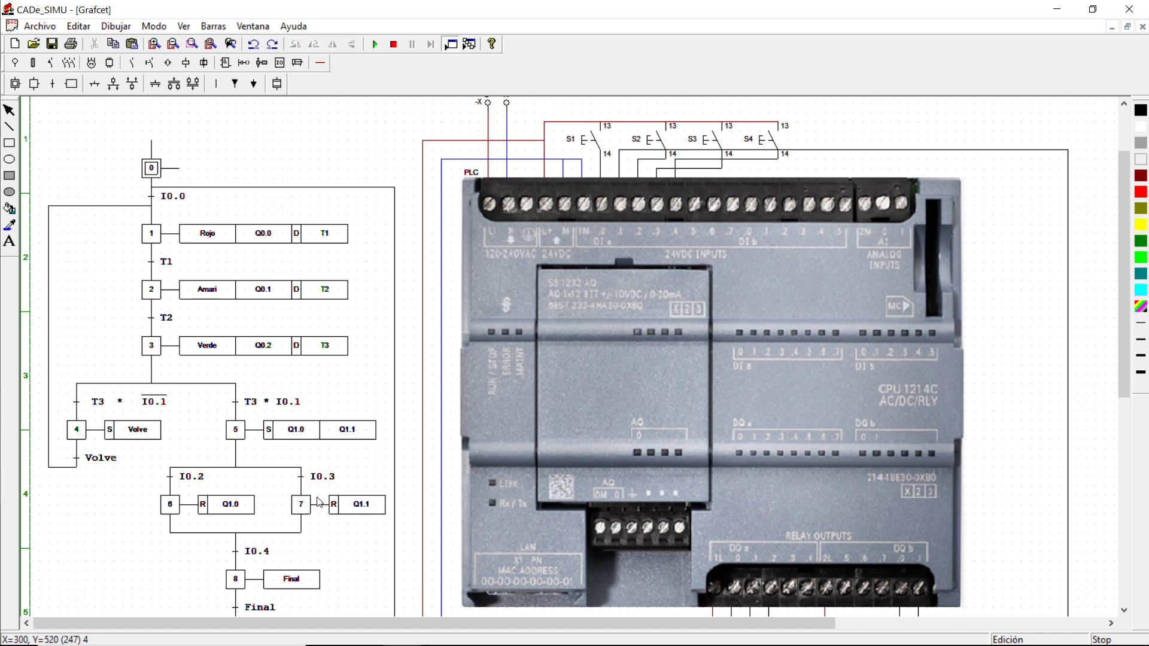
- Compare the action type of Q1.0 on GRAFCET step 5 with that of Q0.0 on step 1
double_click(290, 431)
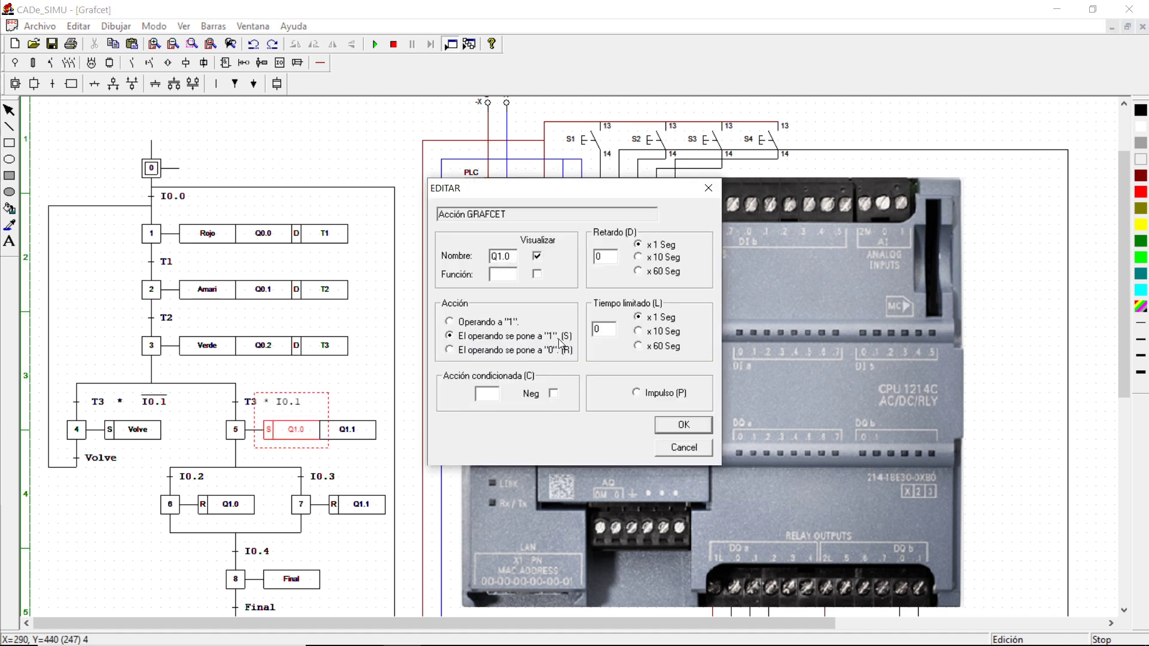
click(710, 195)
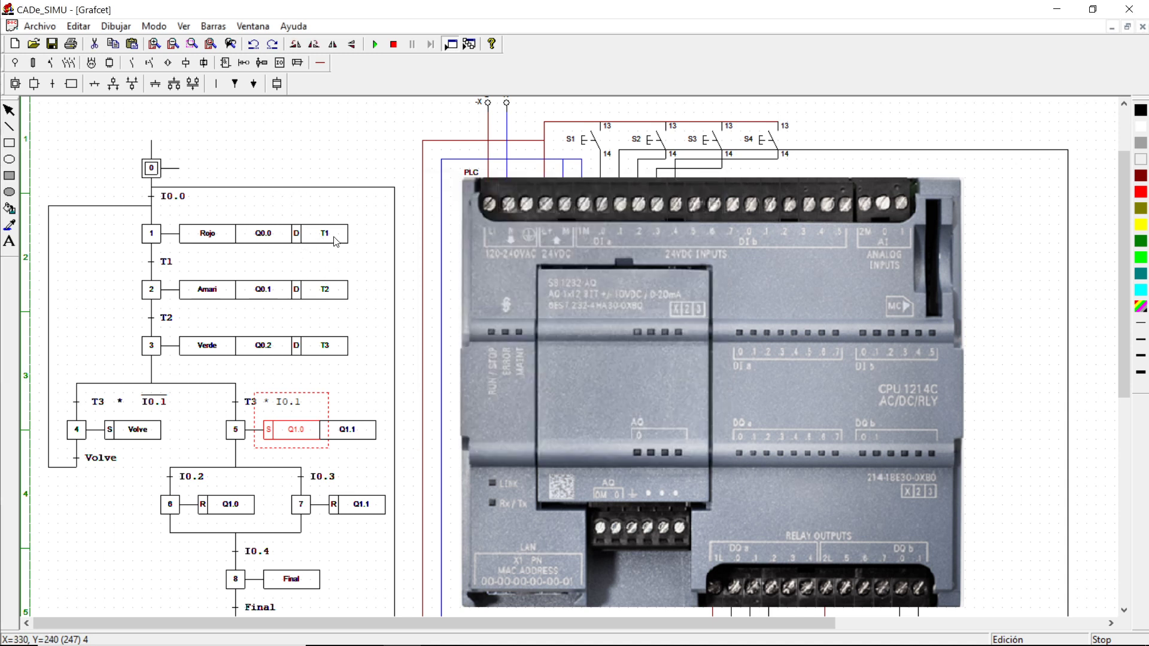
double_click(270, 239)
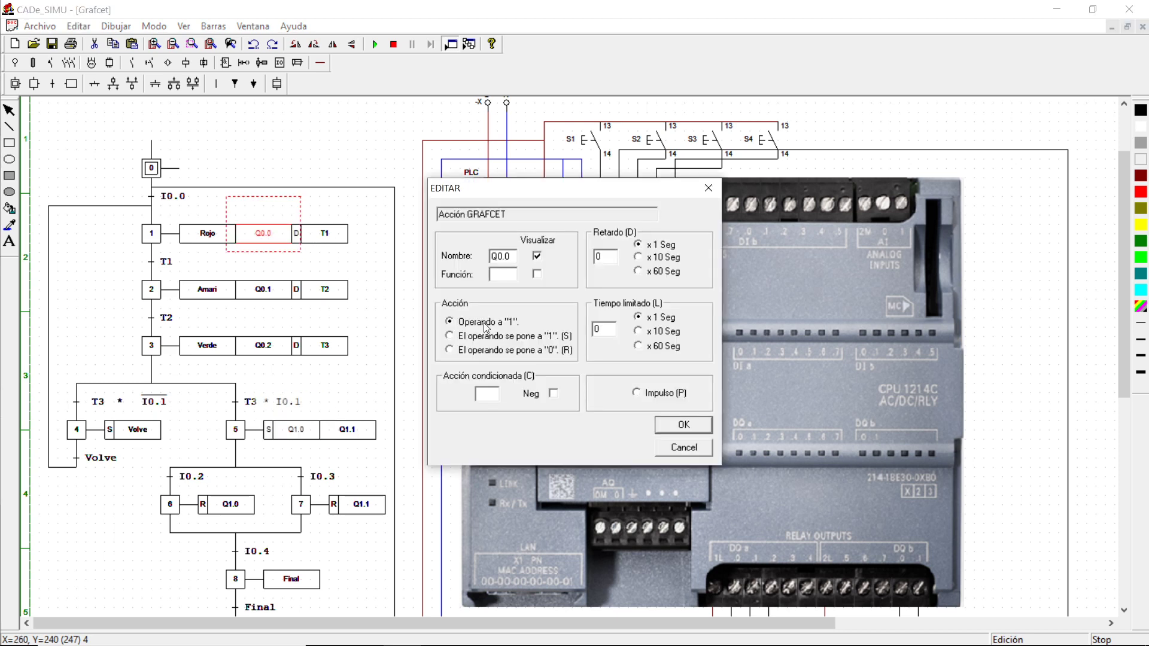
click(706, 187)
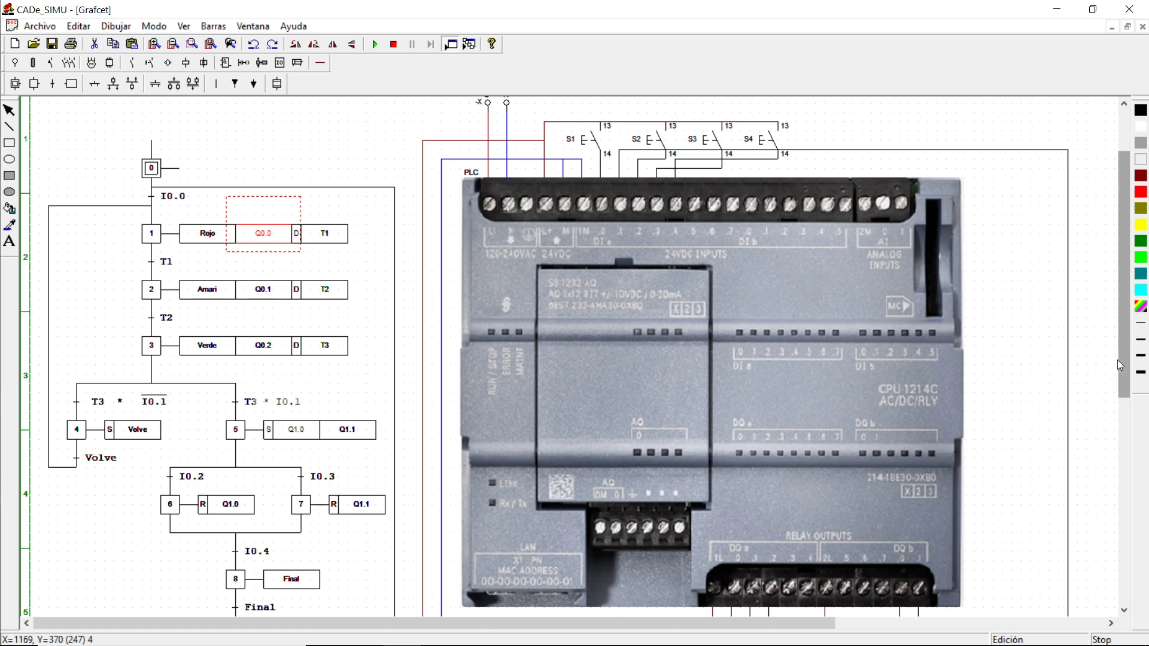
drag(1119, 365, 1117, 397)
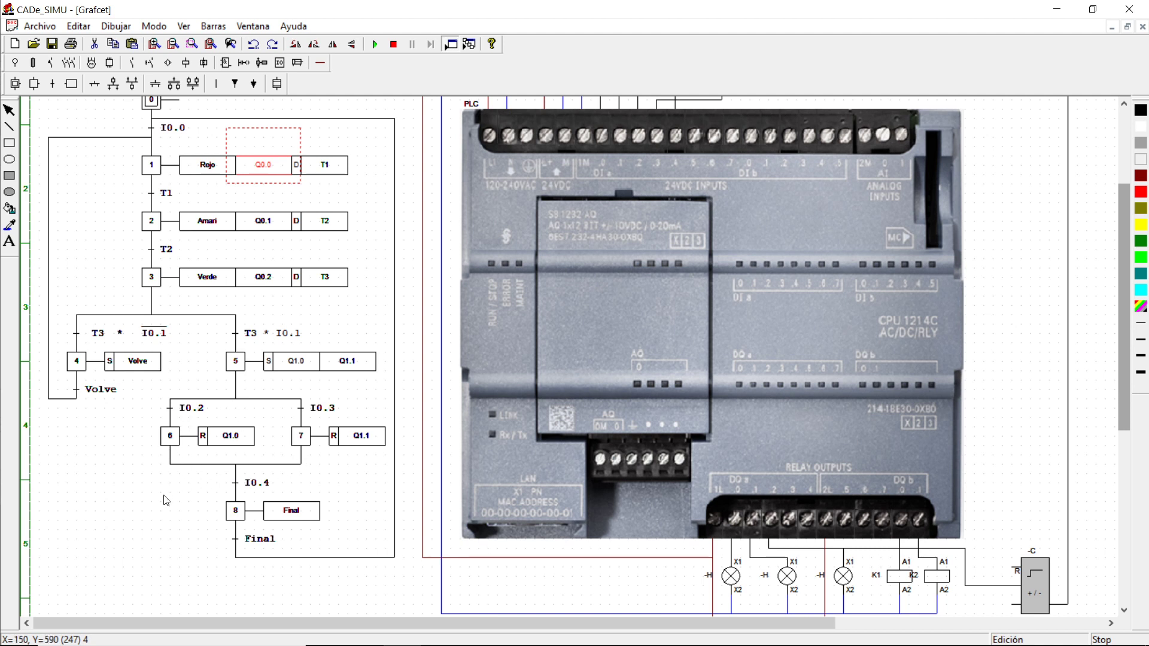
click(188, 482)
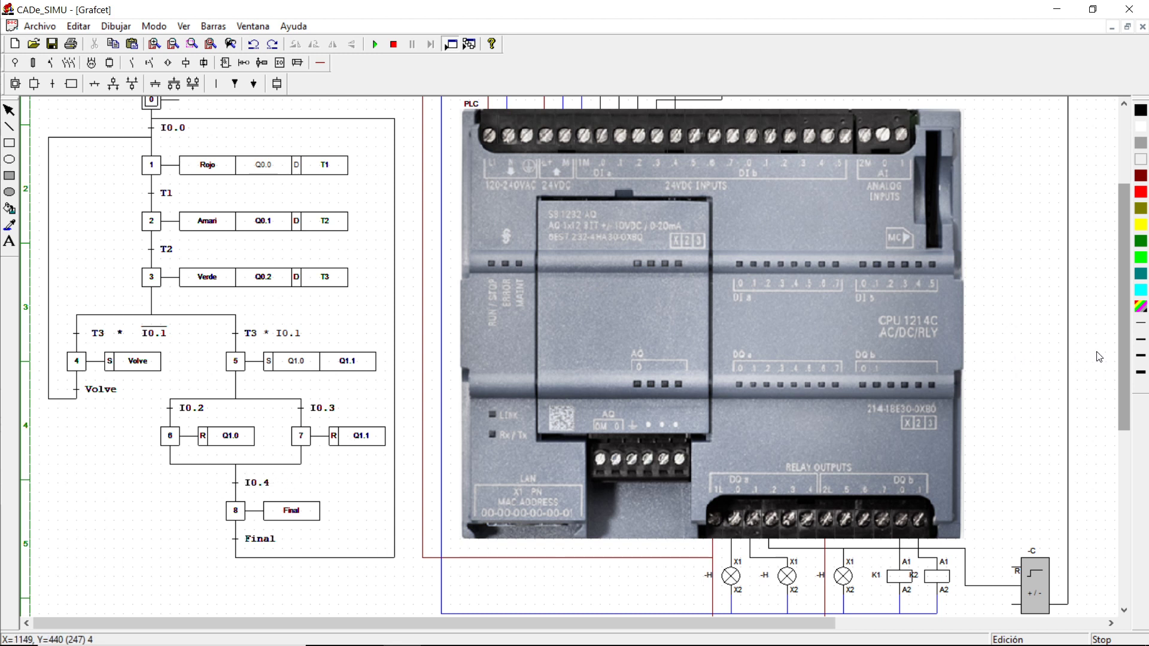
- Start the simulation with the GRAFCET and full PLC wiring in view, and actuate pushbutton S1 to launch the sequence
drag(1123, 392, 1123, 369)
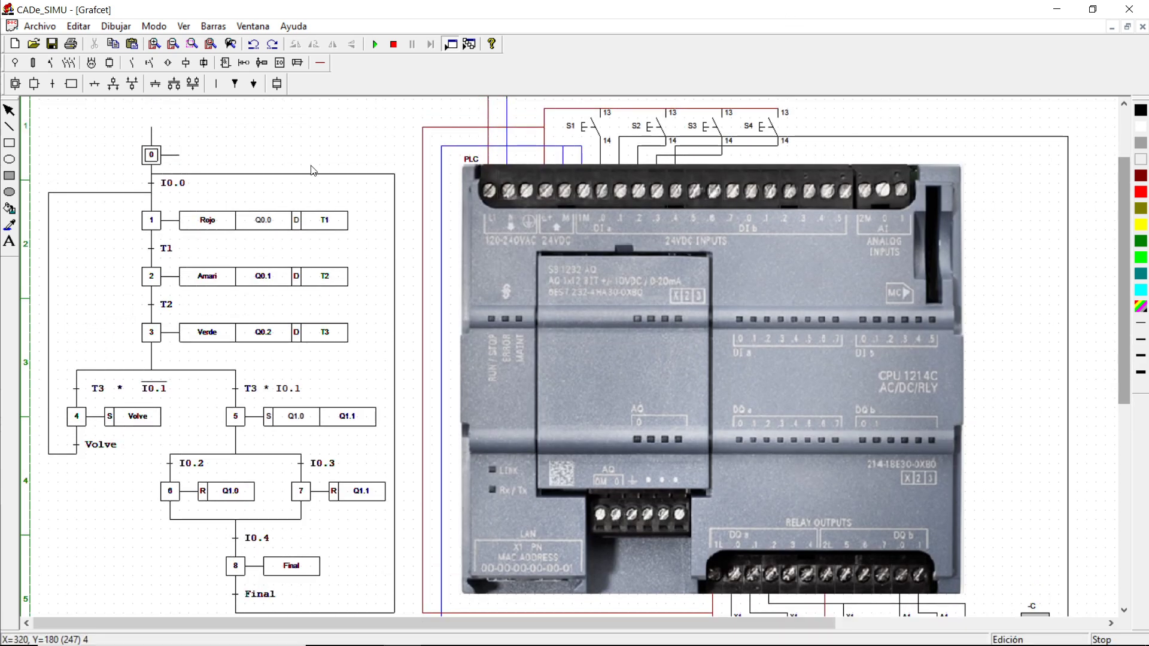
click(378, 47)
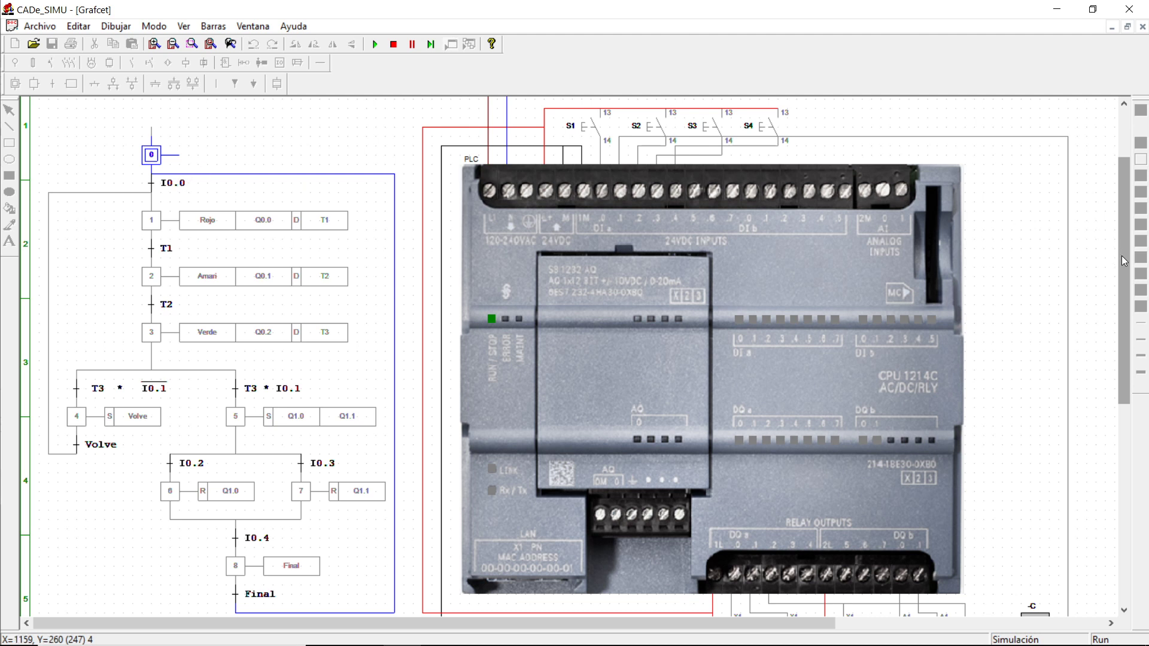
click(172, 45)
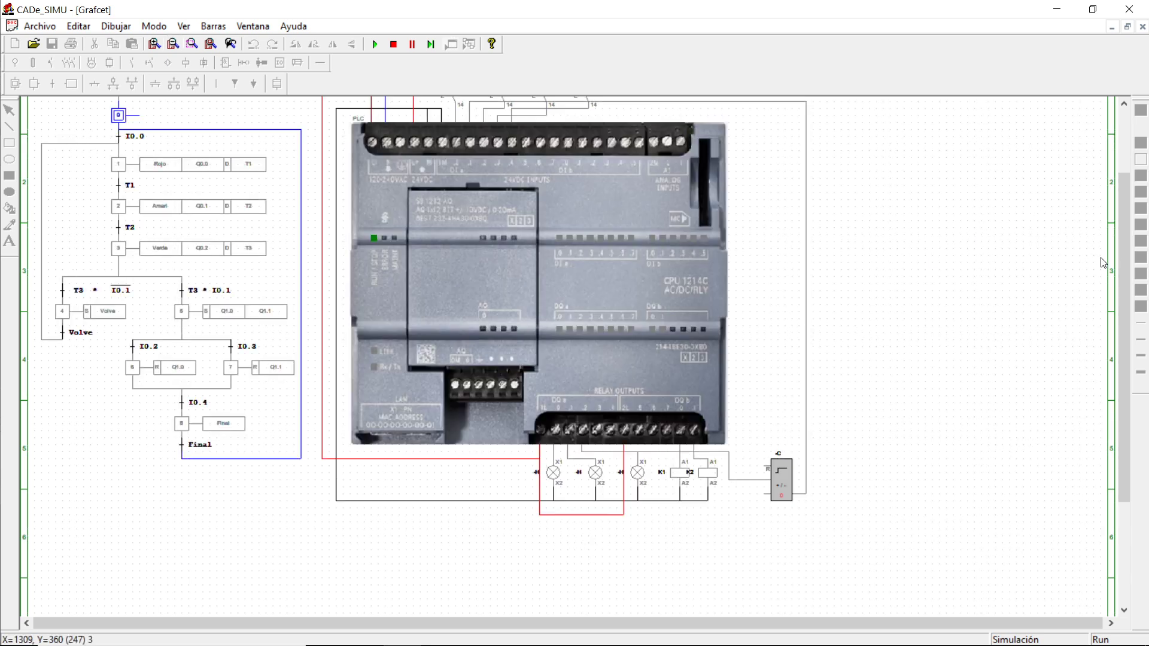
drag(1126, 268, 1122, 235)
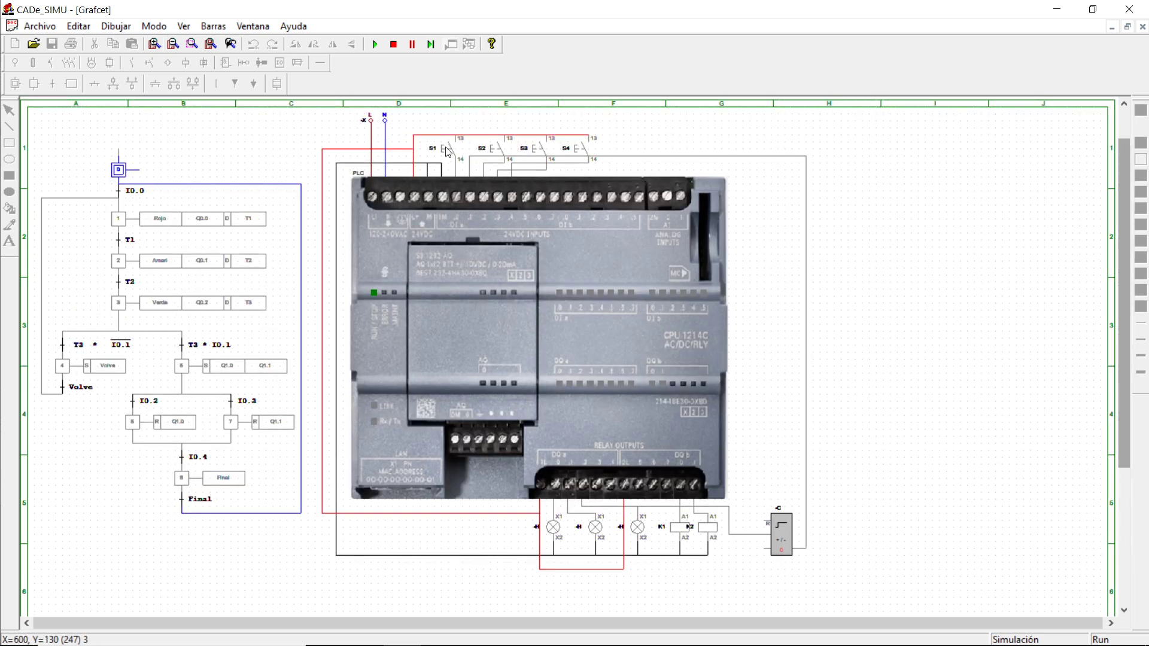
click(447, 151)
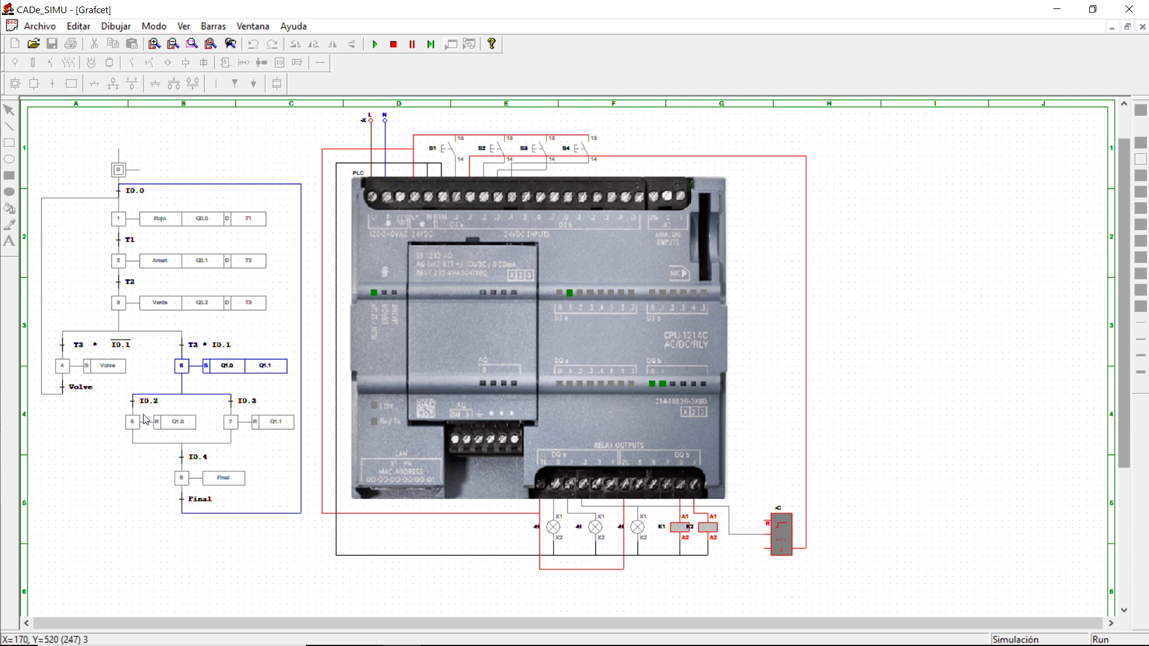
- Actuate pushbuttons S3 and S4 to complete the step 7 branch, and relaunch the sequence with S1
click(537, 151)
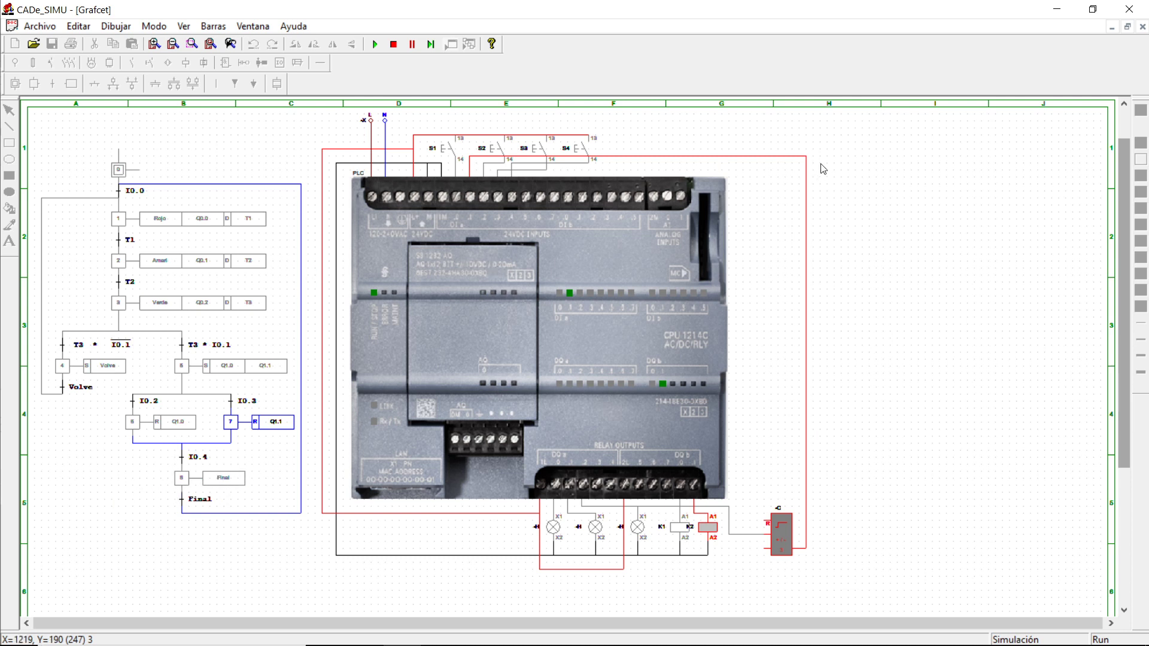
click(579, 148)
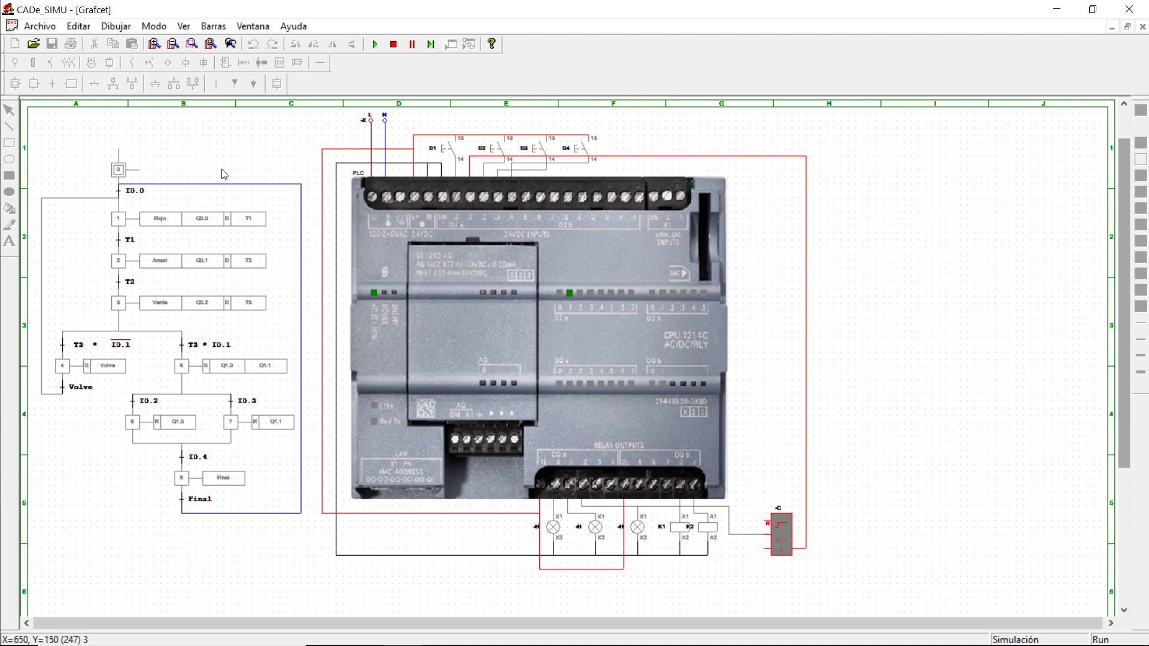
click(450, 152)
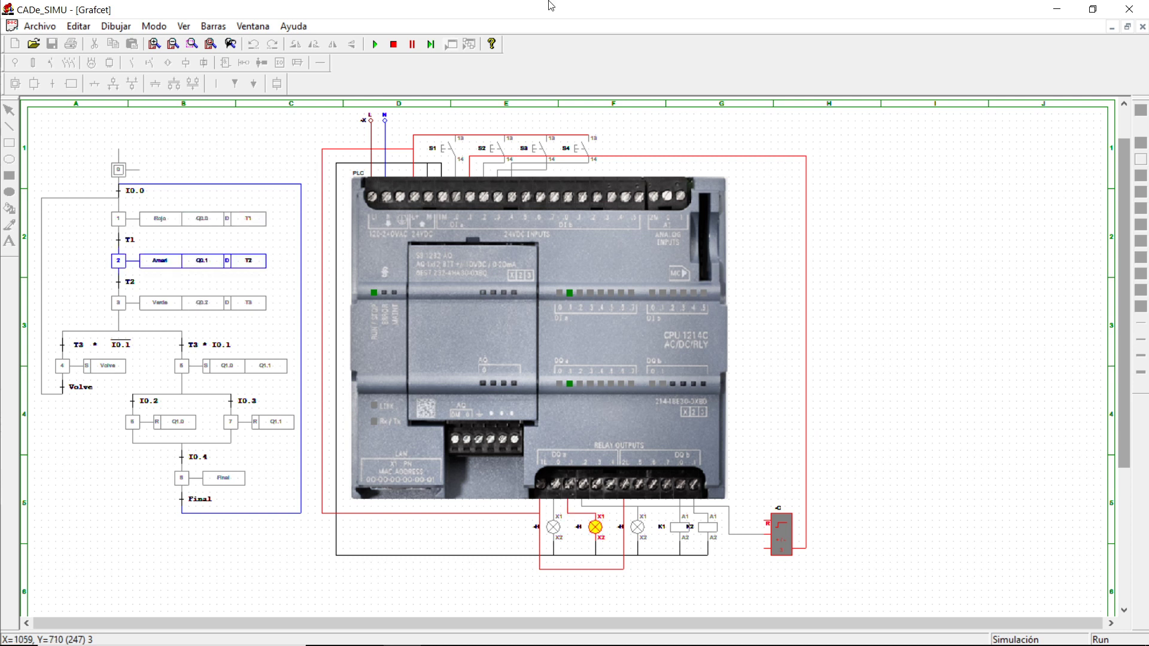
- Stop the simulation and switch to OBS
click(397, 48)
click(477, 631)
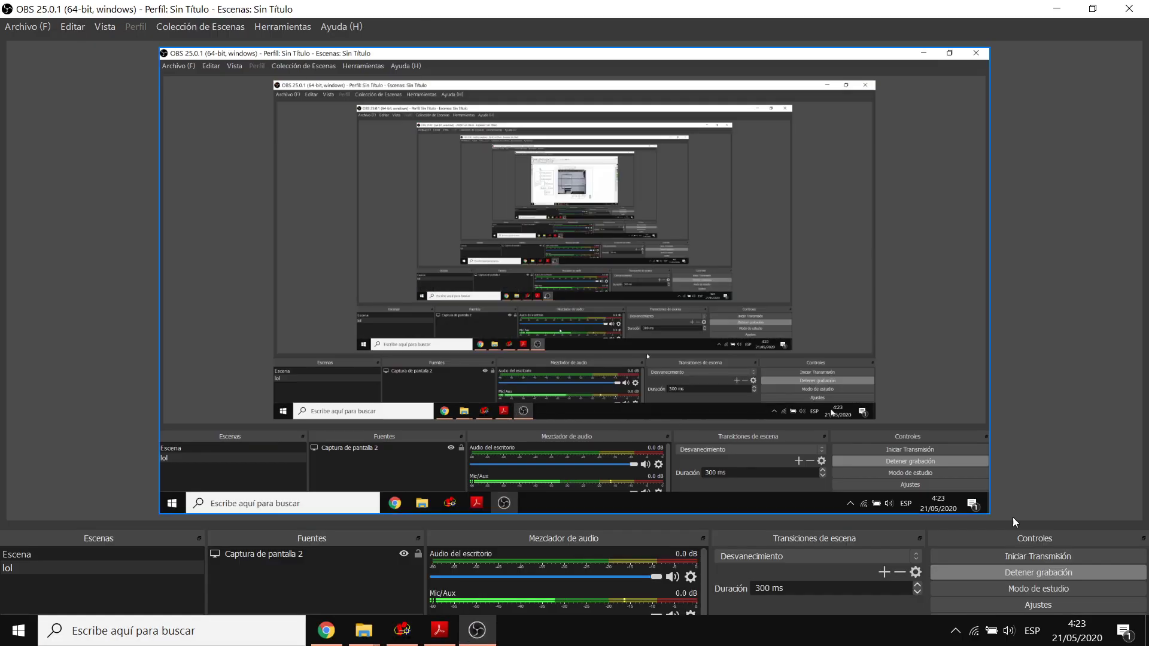